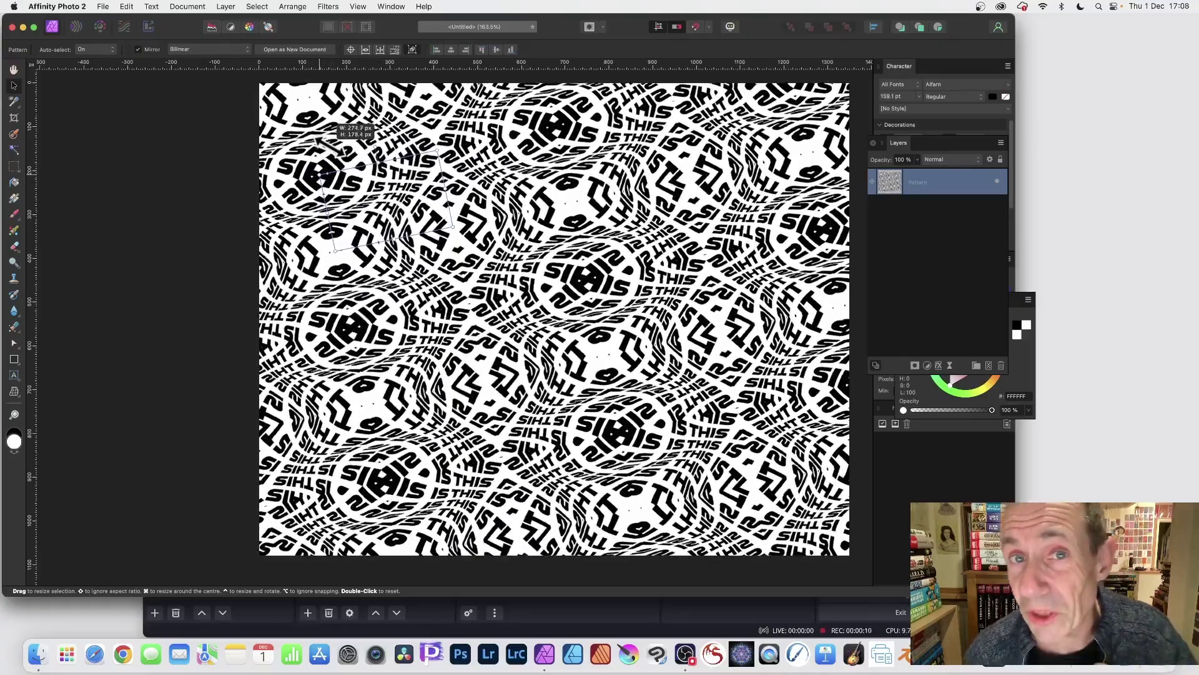
# Delete the existing Pattern layer so the Layers panel is empty
pyautogui.press('Delete')
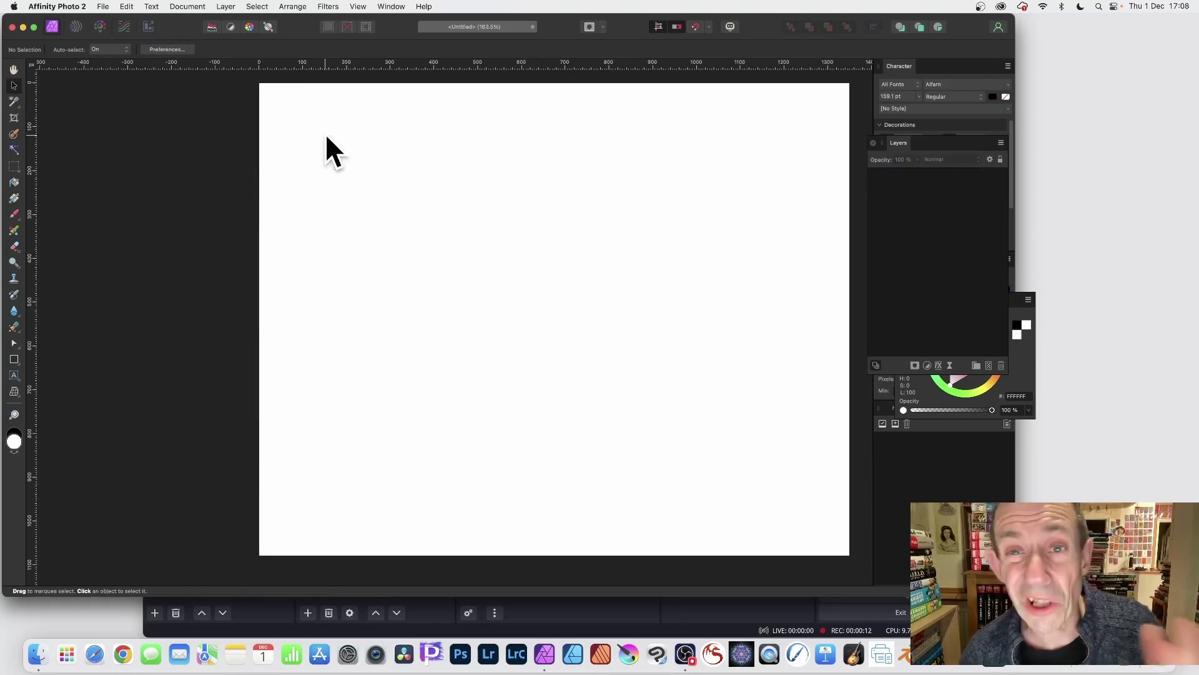
# Add black artistic text reading 'TEXT' near the top and nudge it left and down
pyautogui.click(13, 375)
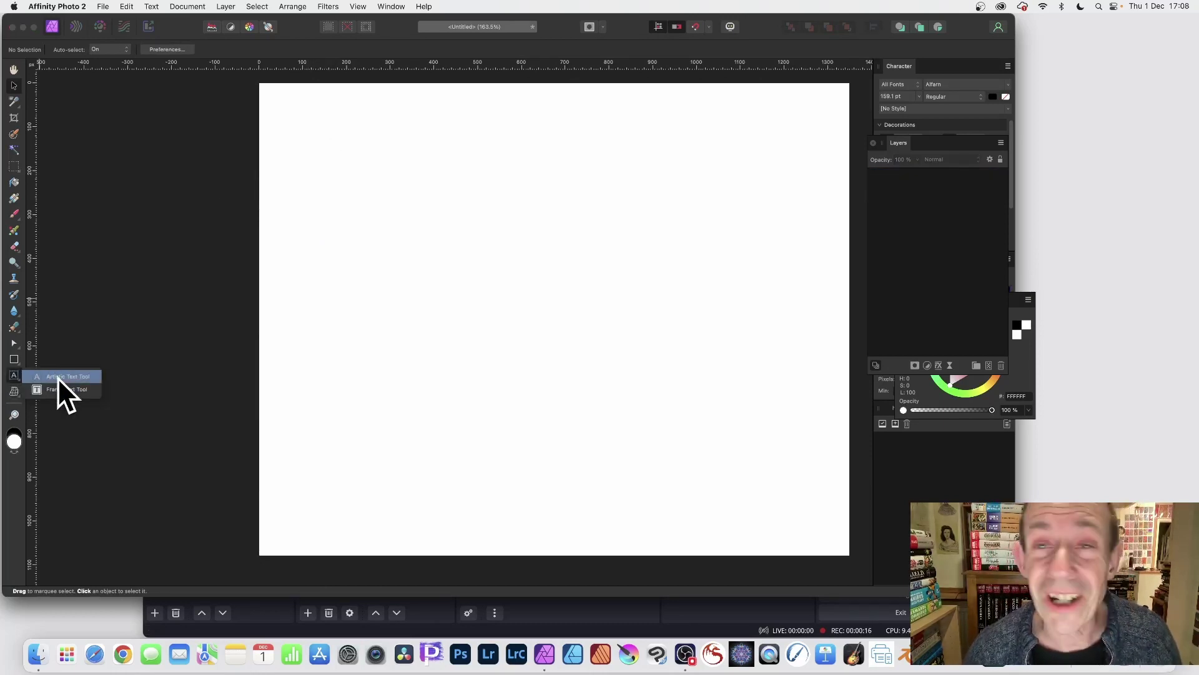
pyautogui.click(55, 377)
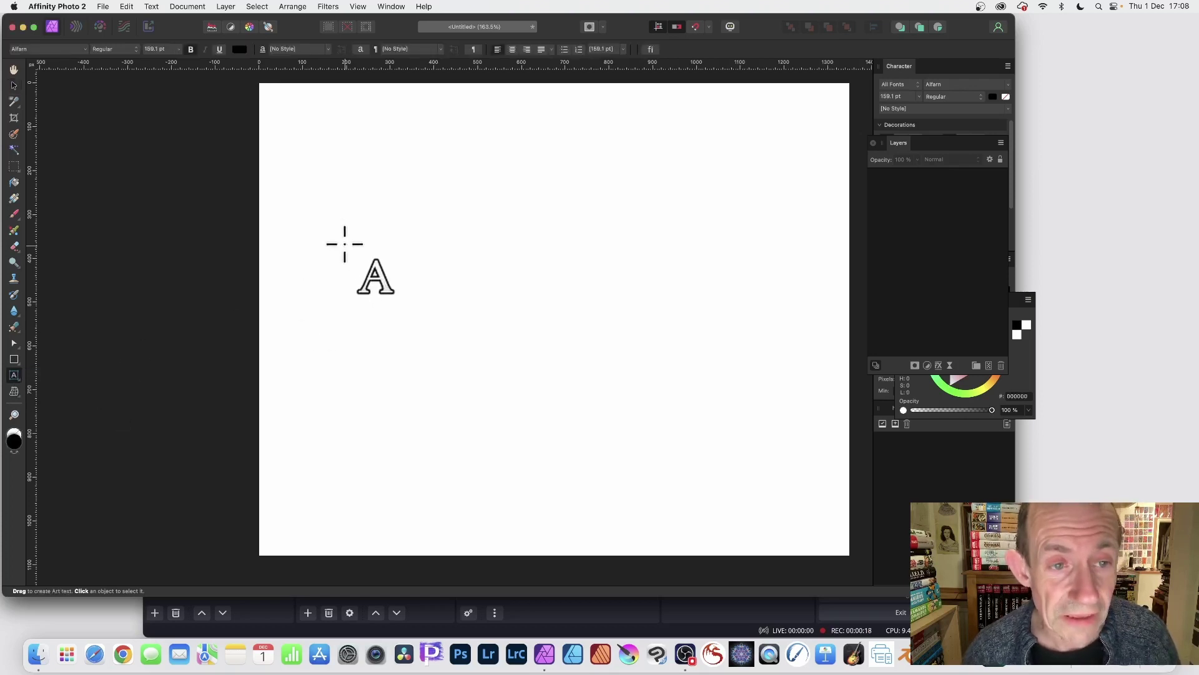
pyautogui.click(343, 241)
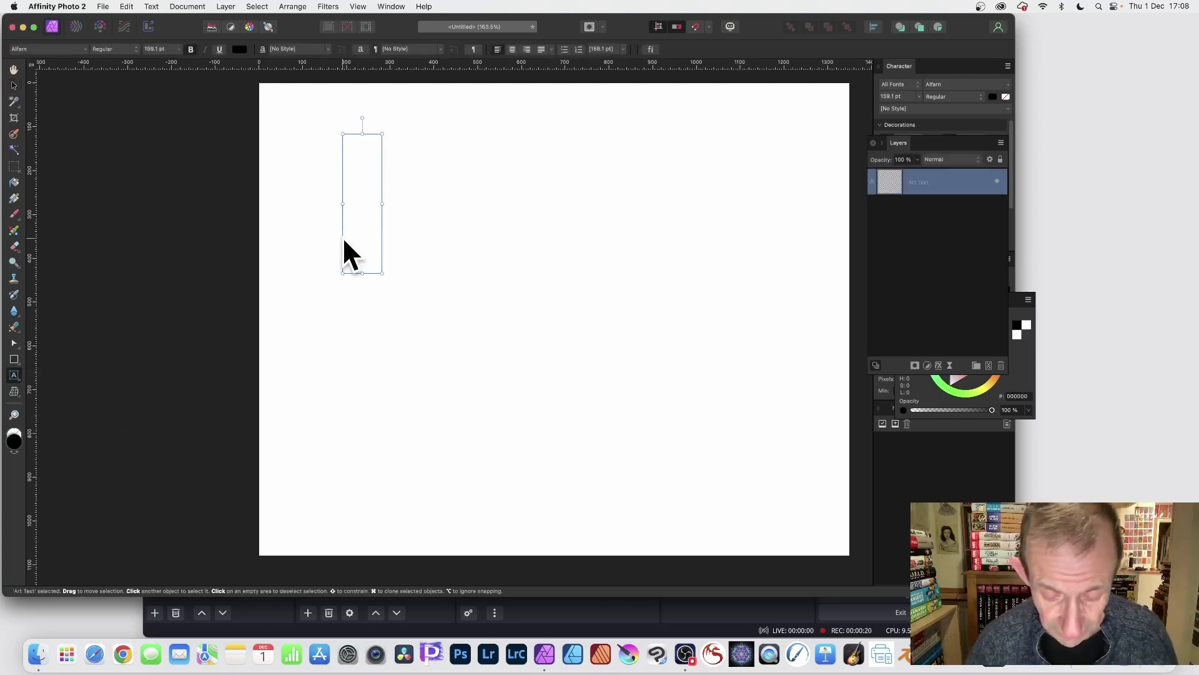
pyautogui.write('TEXRT')
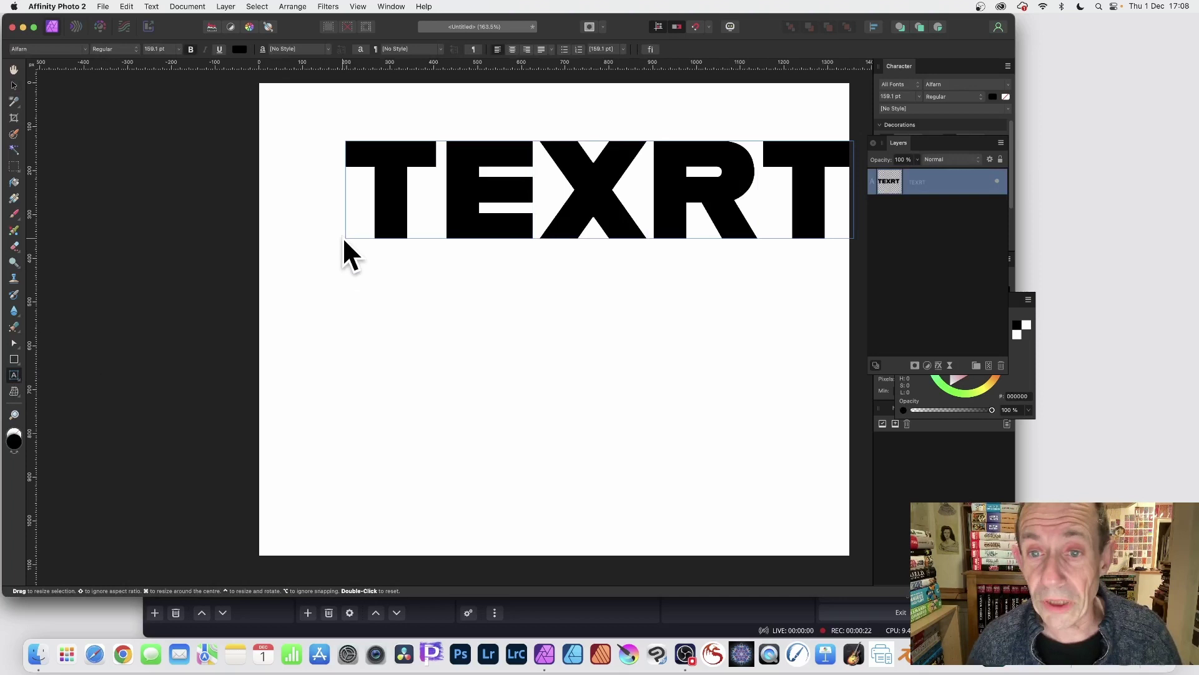
pyautogui.press('BackSpace')
pyautogui.press('BackSpace')
pyautogui.write('T')
pyautogui.press('Escape')
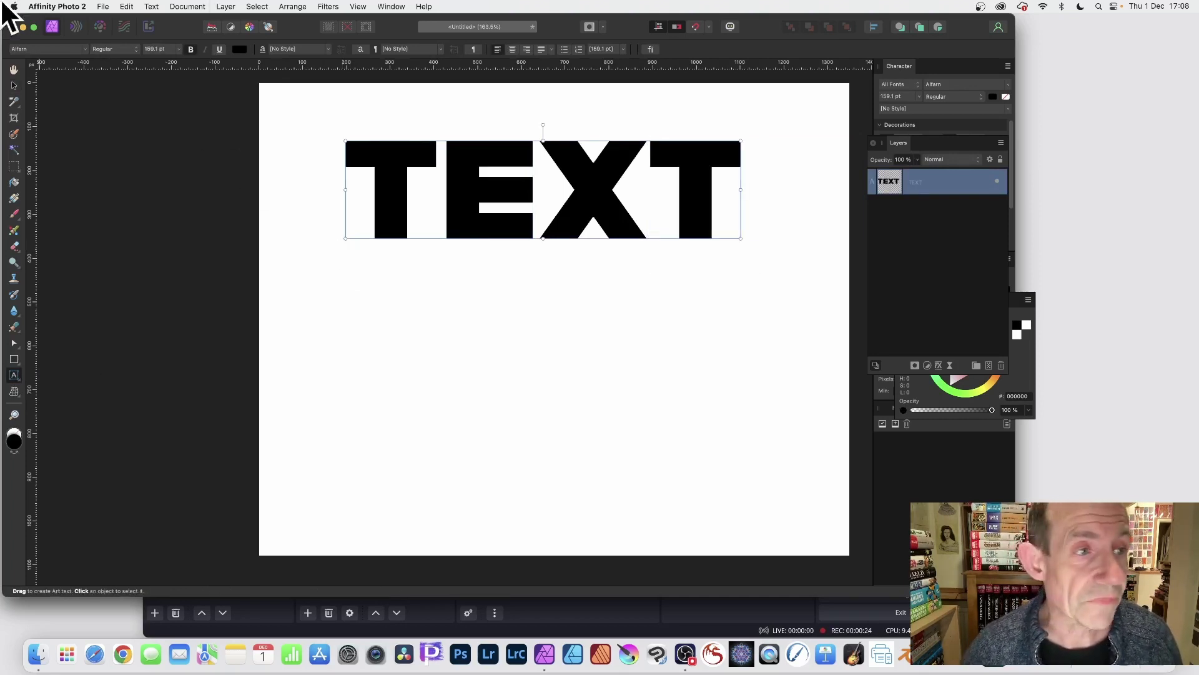
pyautogui.click(15, 83)
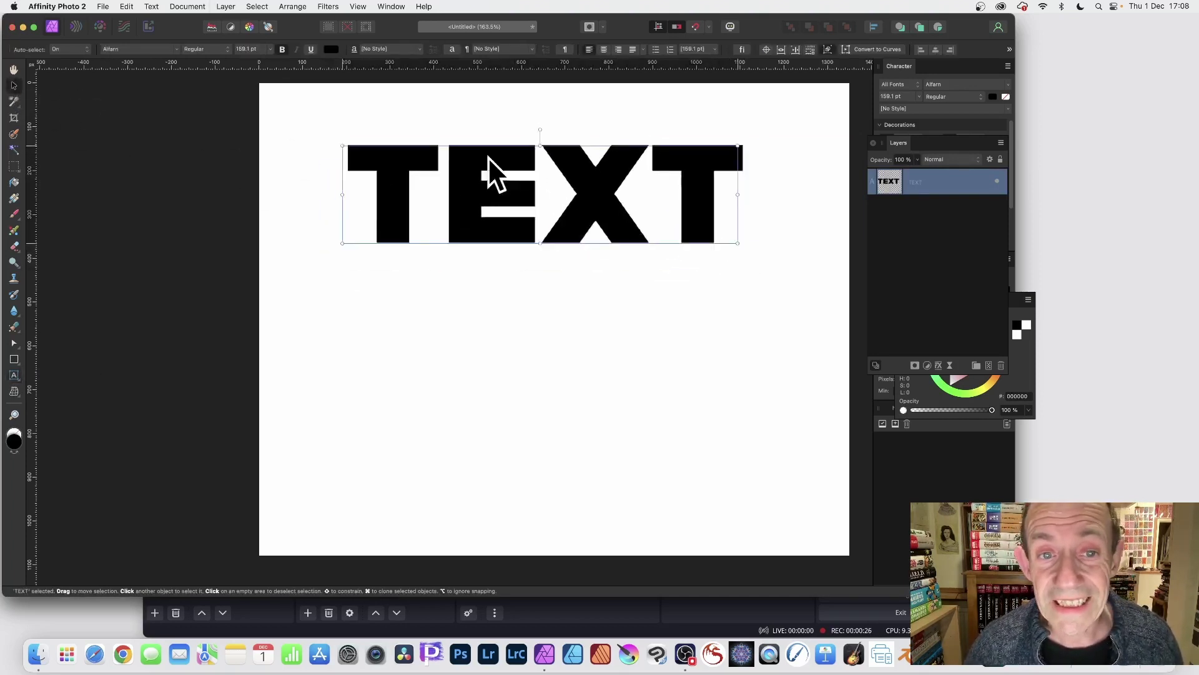
pyautogui.moveTo(489, 158); pyautogui.dragTo(463, 185)
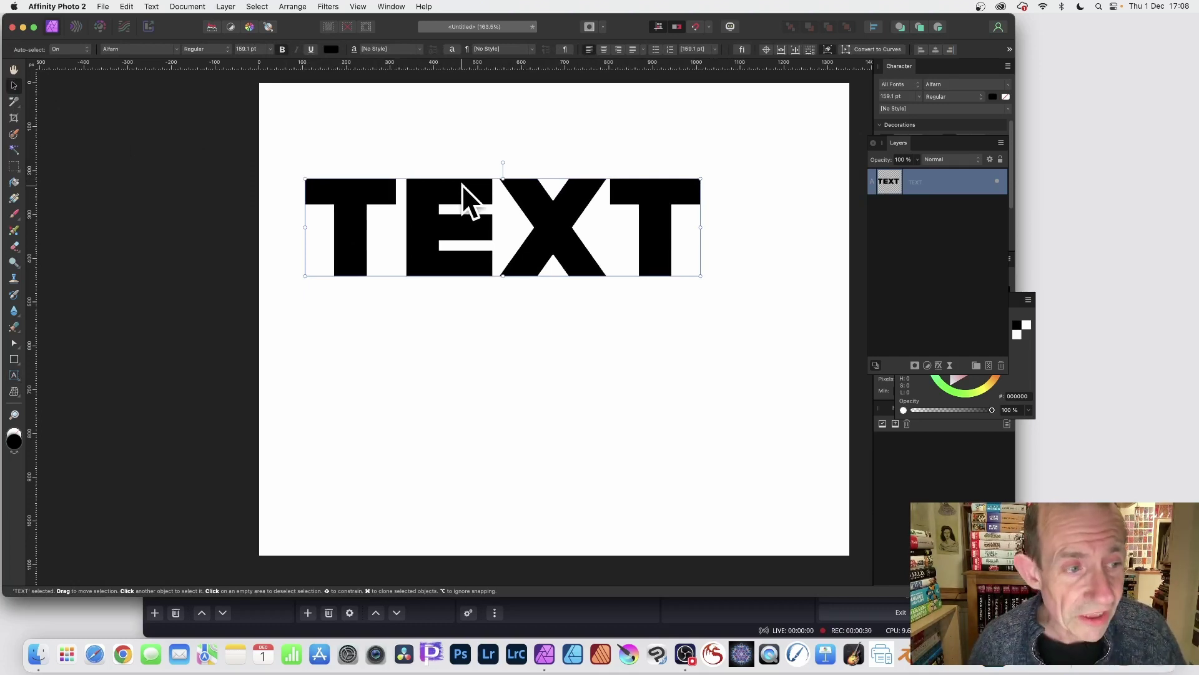
# Draw a white 964 × 300 px rectangle over TEXT and order it below the TEXT layer
pyautogui.click(15, 360)
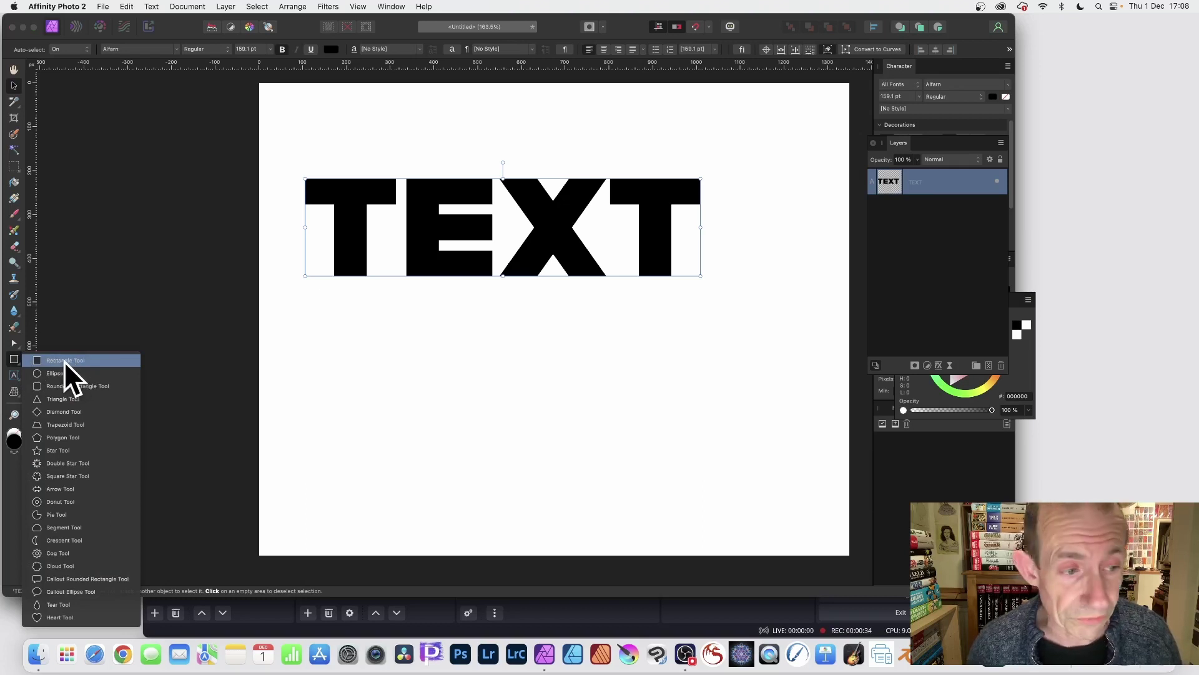
pyautogui.click(74, 361)
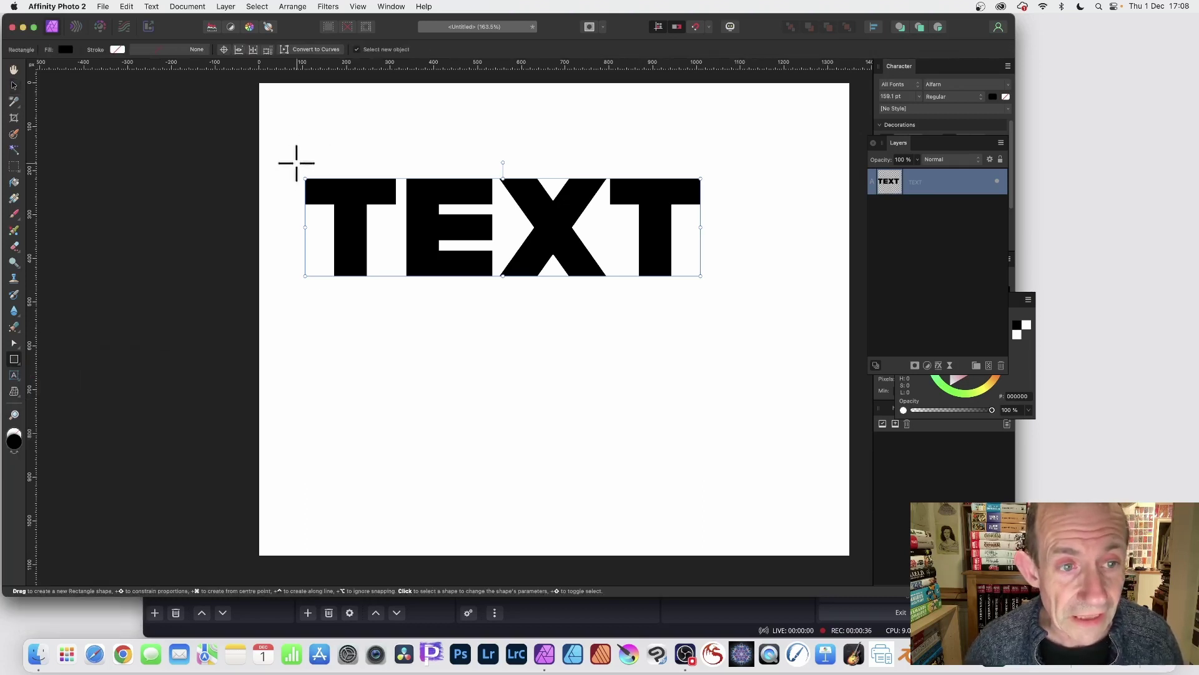
pyautogui.moveTo(296, 165); pyautogui.dragTo(719, 296)
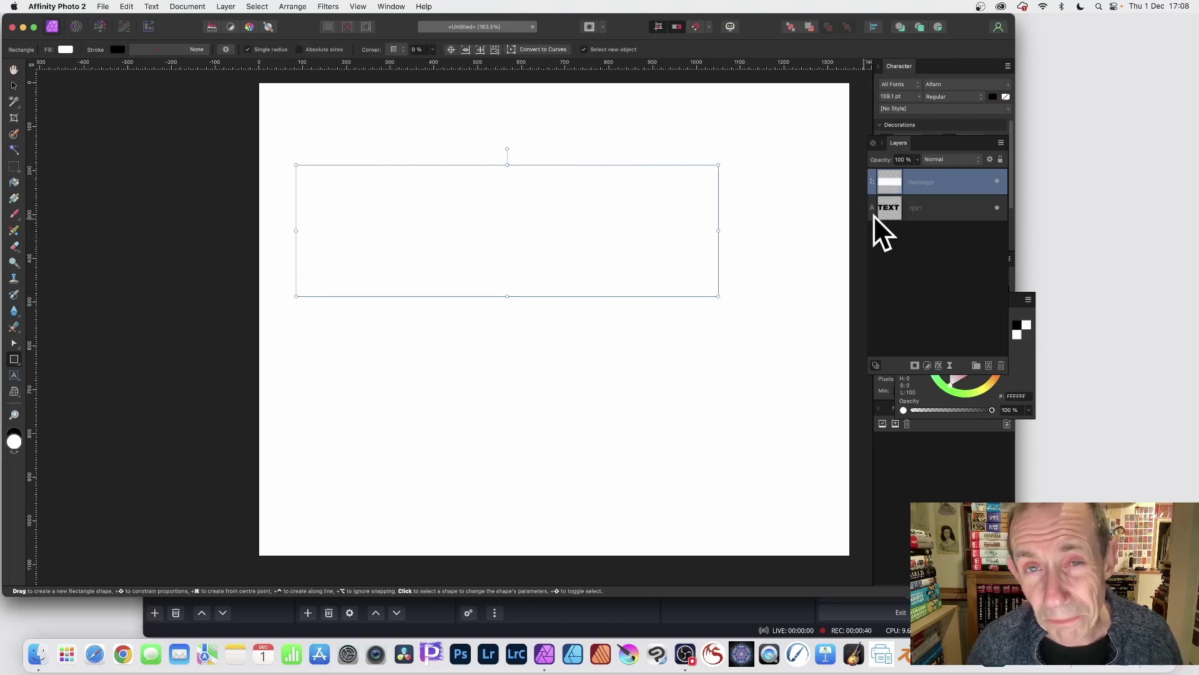
pyautogui.moveTo(883, 181); pyautogui.dragTo(880, 216)
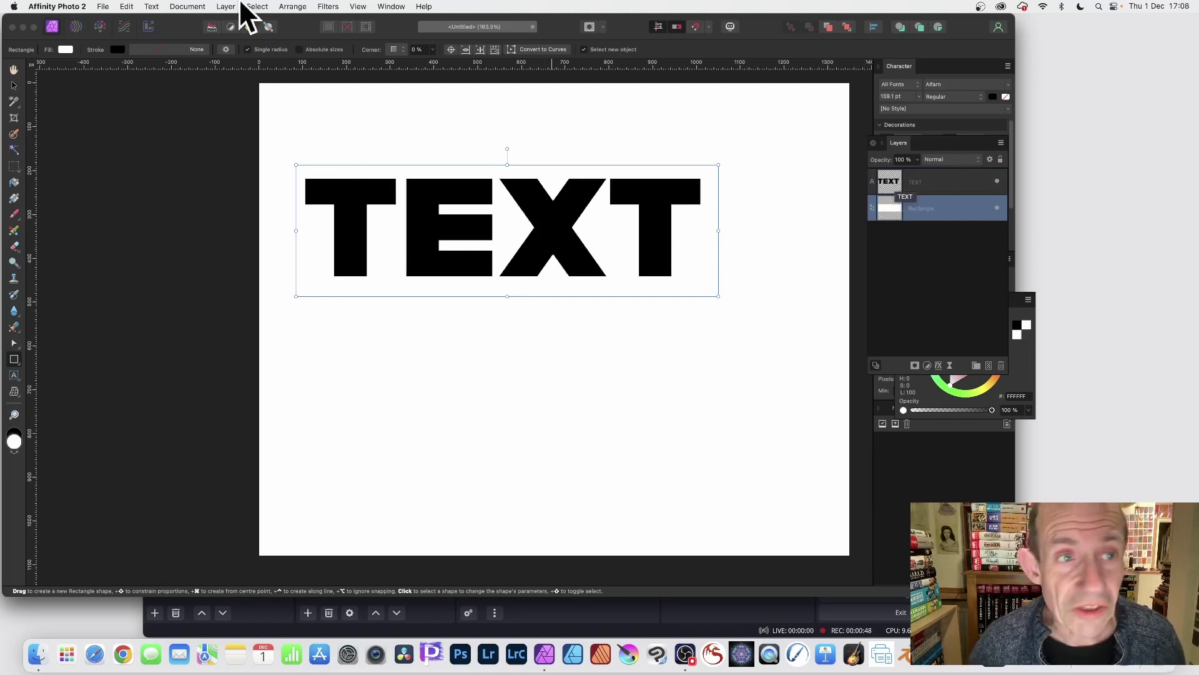
# Create a Merge Visible pixel layer and move it above the TEXT layer
pyautogui.click(227, 8)
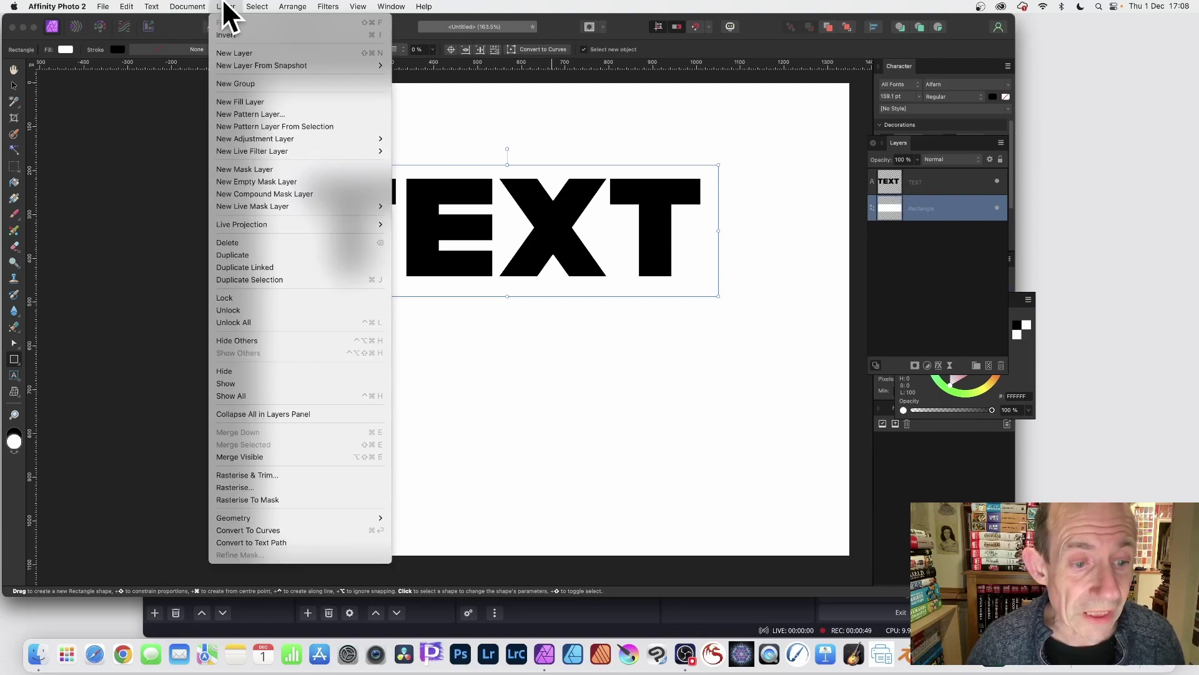
pyautogui.click(261, 459)
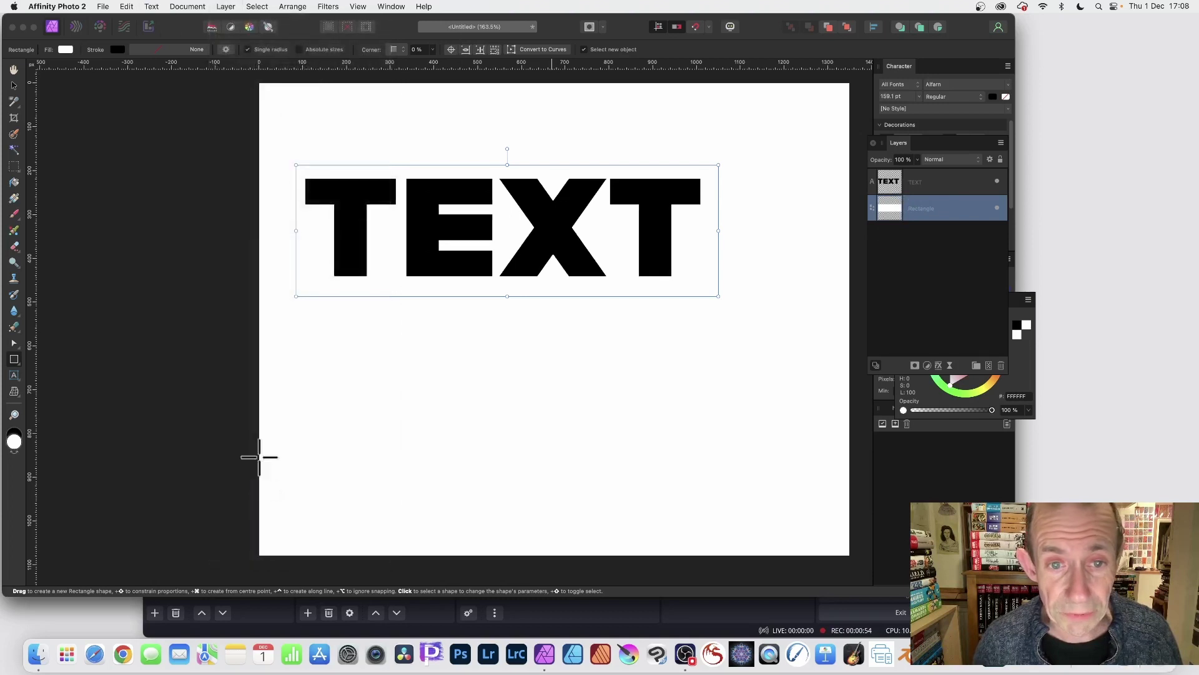
pyautogui.click(895, 182)
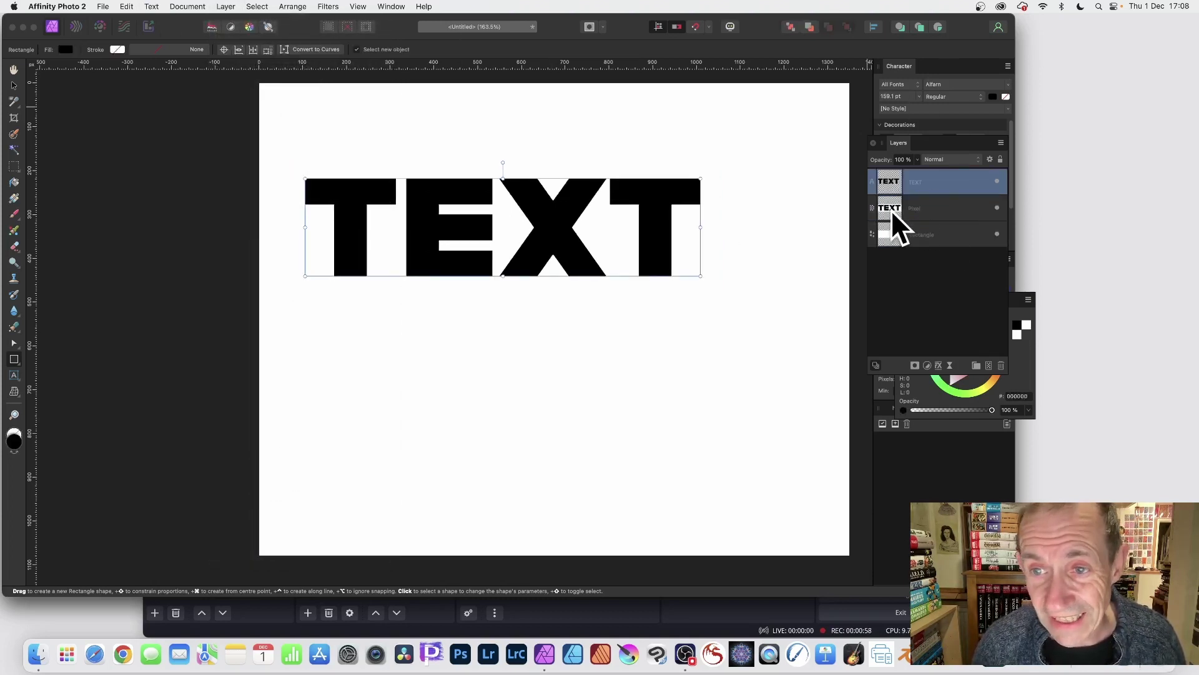
pyautogui.moveTo(891, 210); pyautogui.dragTo(888, 169)
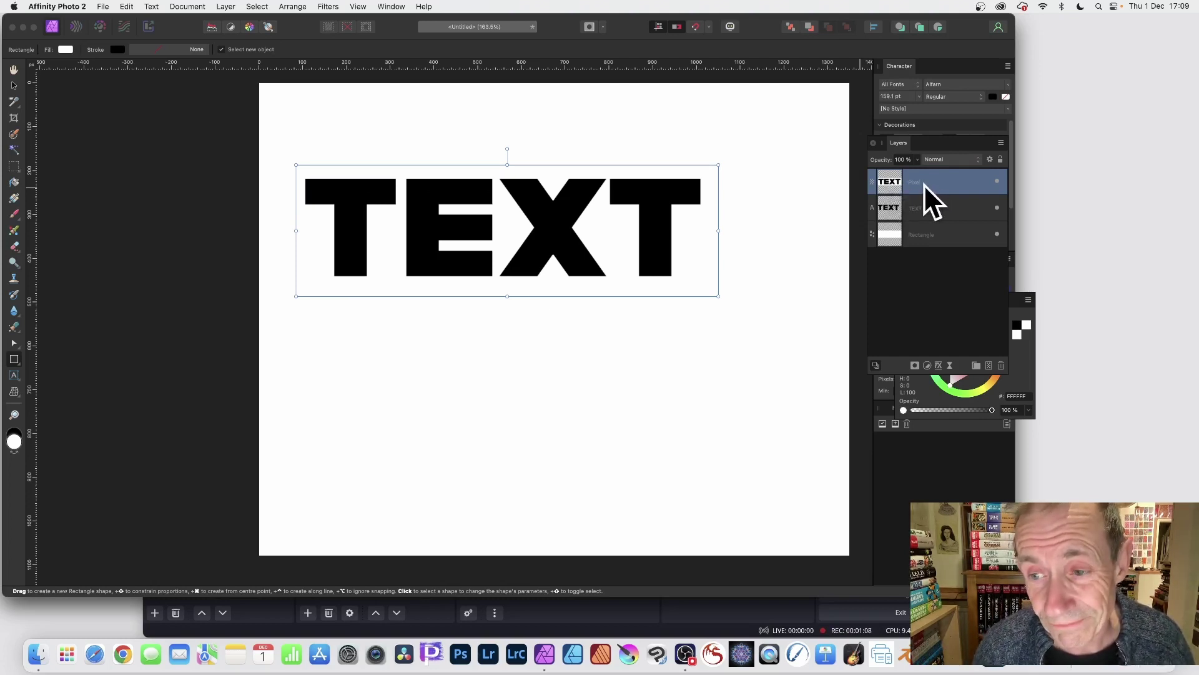
# Merge the TEXT and Rectangle layers into a single Pixel layer with Cmd+E
pyautogui.click(911, 209)
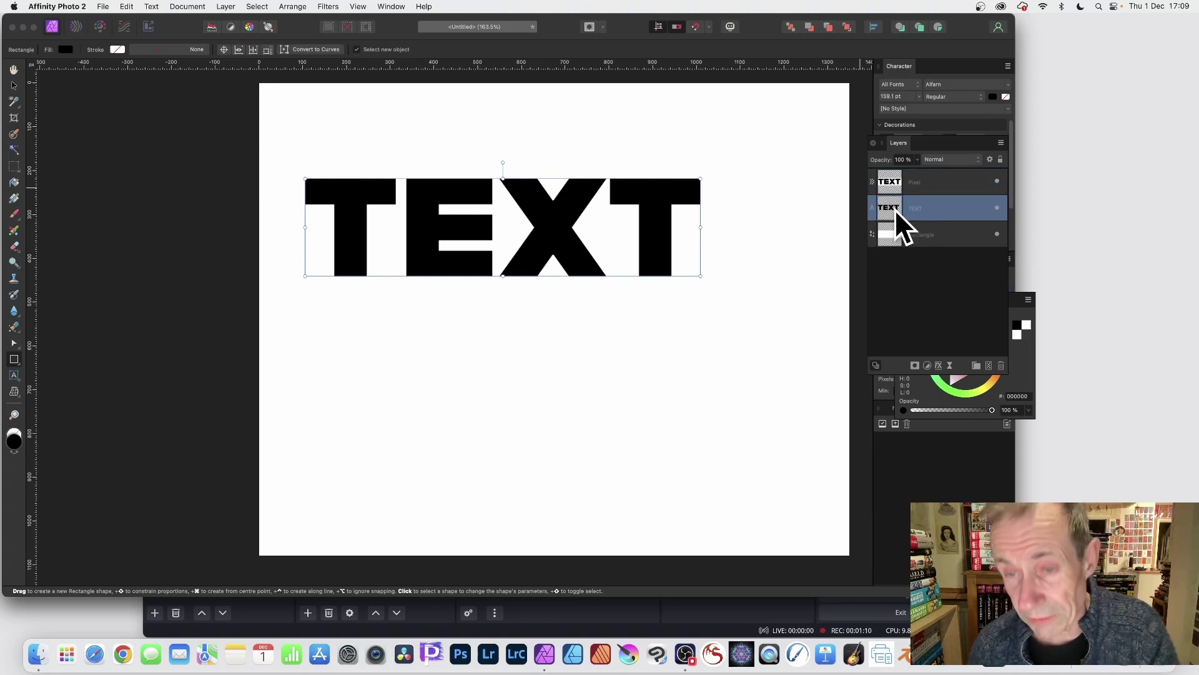
pyautogui.keyDown('shift'); pyautogui.click(910, 233); pyautogui.keyUp('shift')
pyautogui.press('super+e')
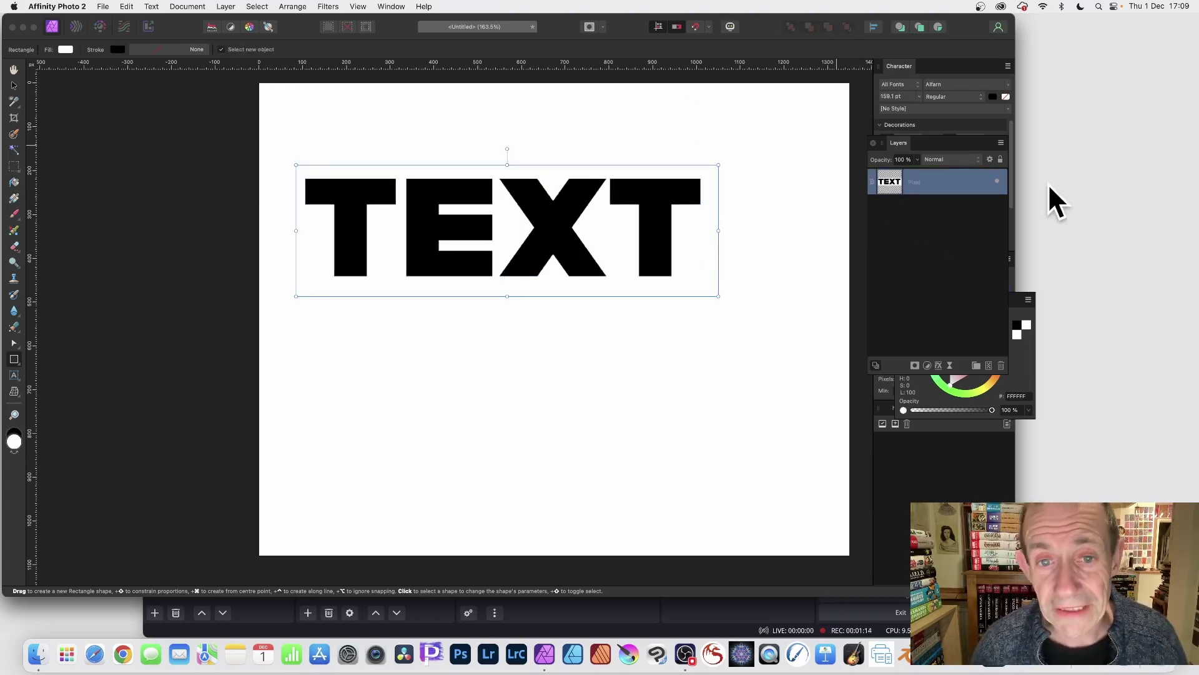
# Make a New Pattern Layer From Selection and shrink the tile so TEXT repeats densely and diagonally
pyautogui.click(226, 7)
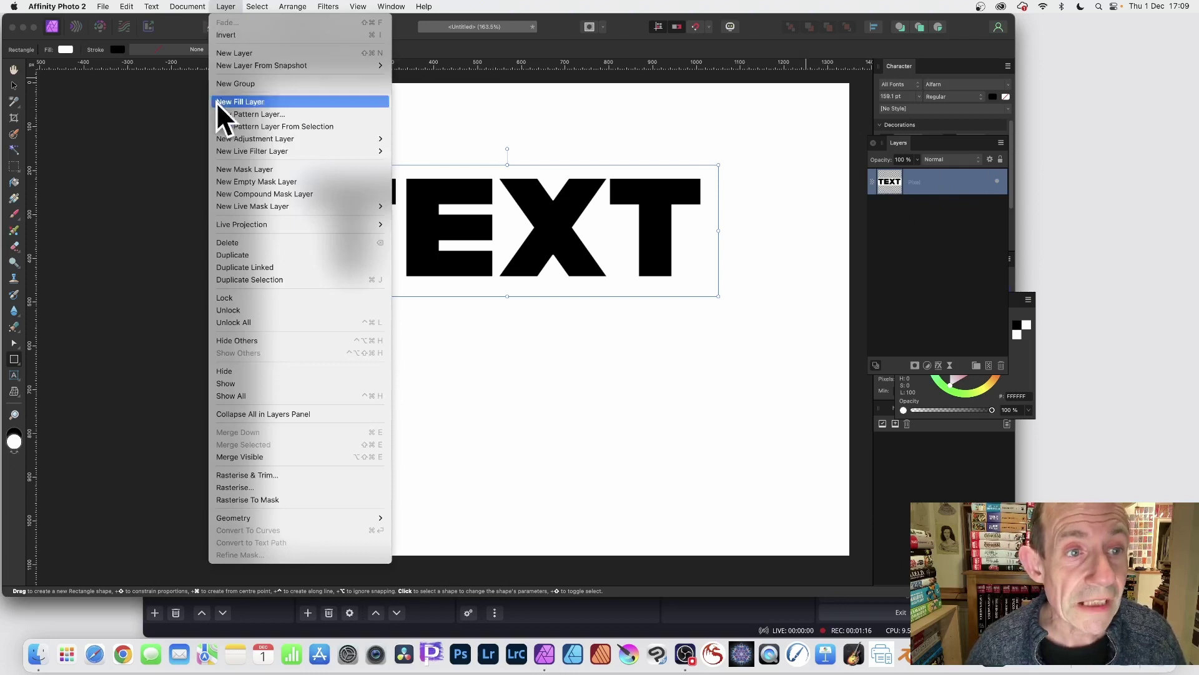
pyautogui.click(240, 128)
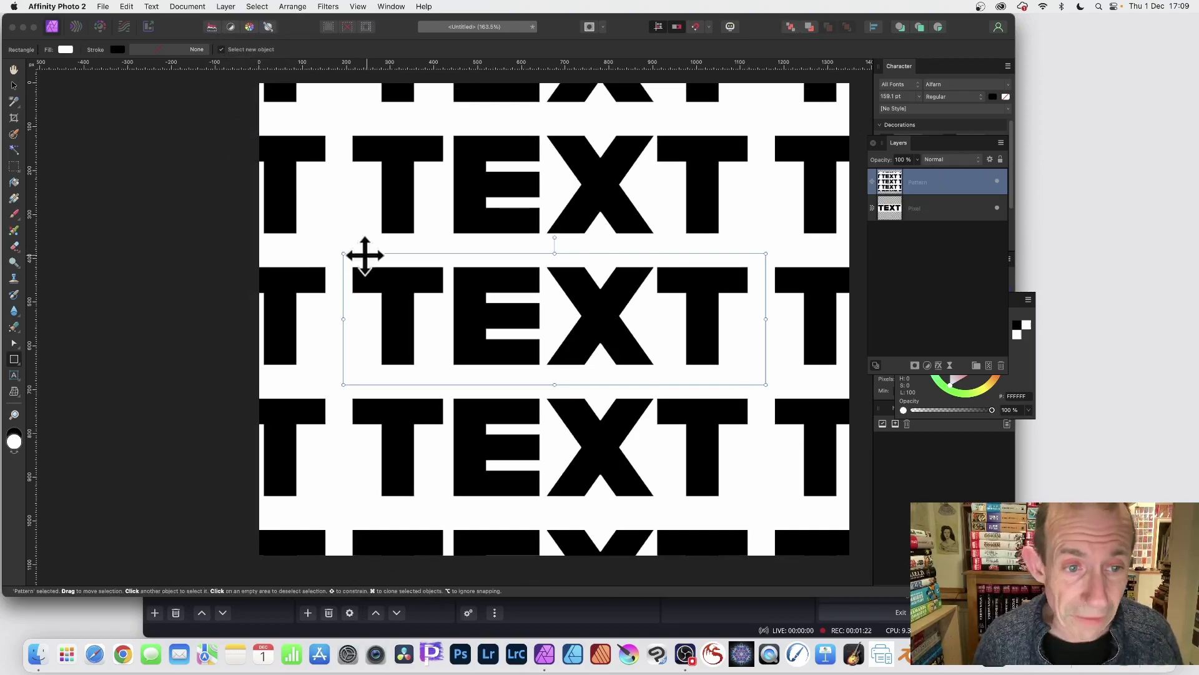
pyautogui.moveTo(342, 253); pyautogui.dragTo(504, 321)
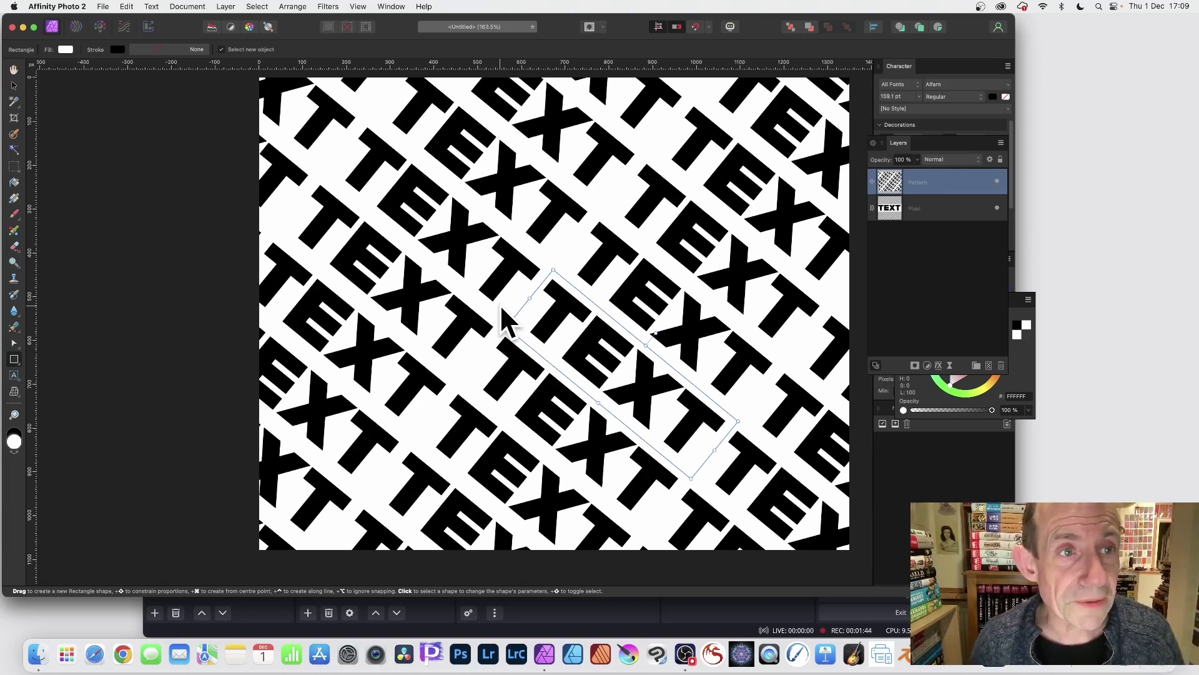
# Rasterise the TEXT Pattern layer into a Pixel layer via the Layer menu
pyautogui.click(226, 6)
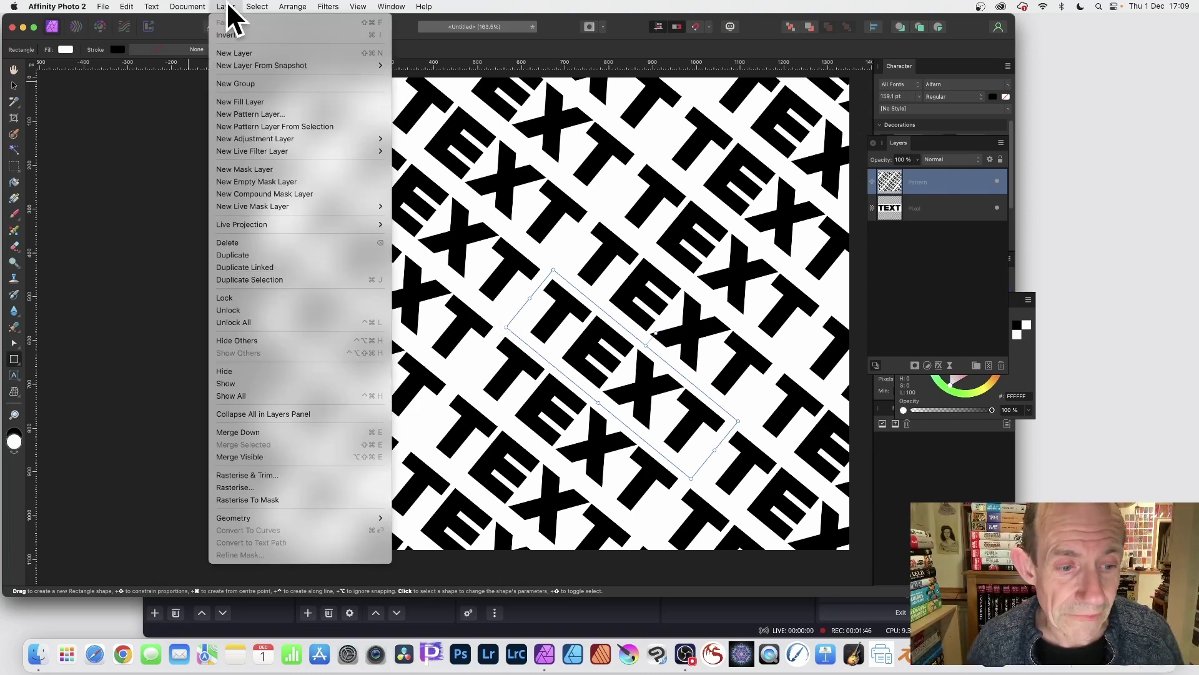
pyautogui.click(256, 486)
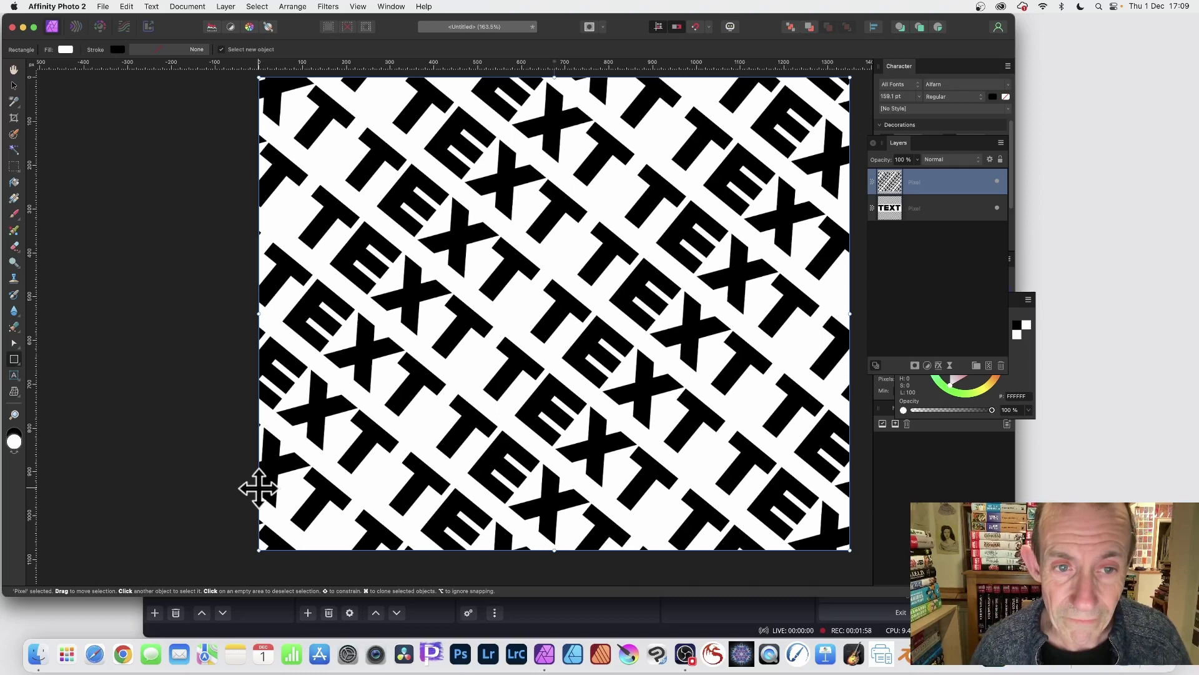
pyautogui.scroll(1, 37, 316)
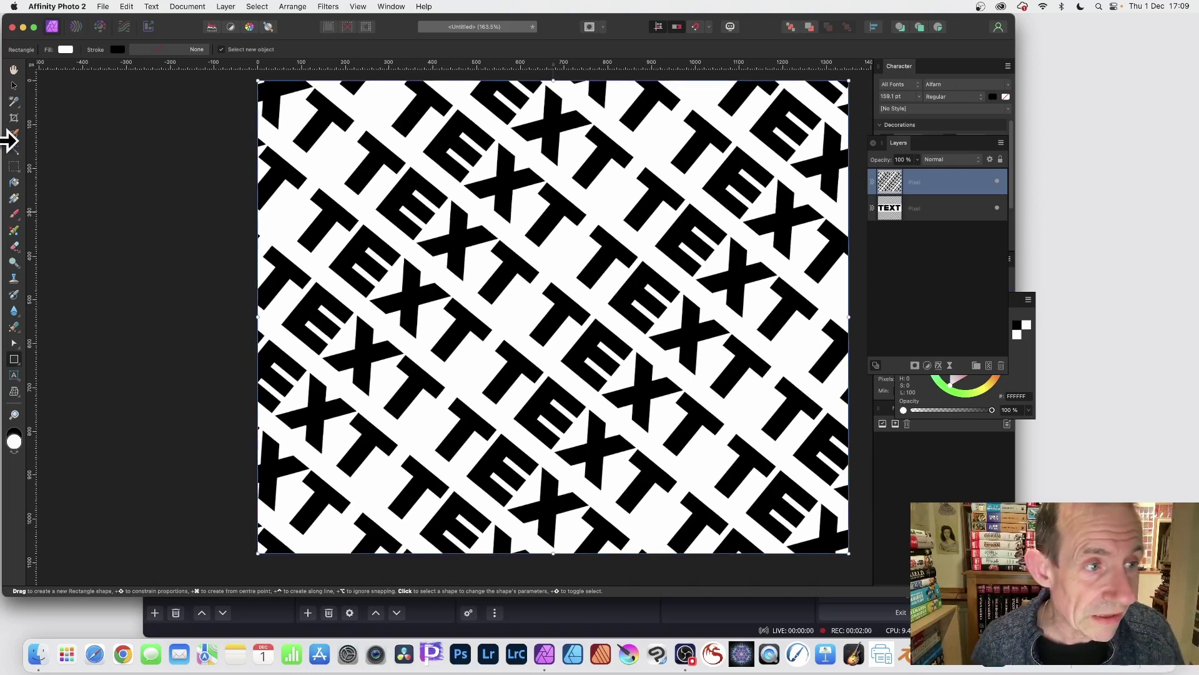
# Draw a rectangular marquee around a block in the upper middle of the TEXT pattern
pyautogui.click(17, 168)
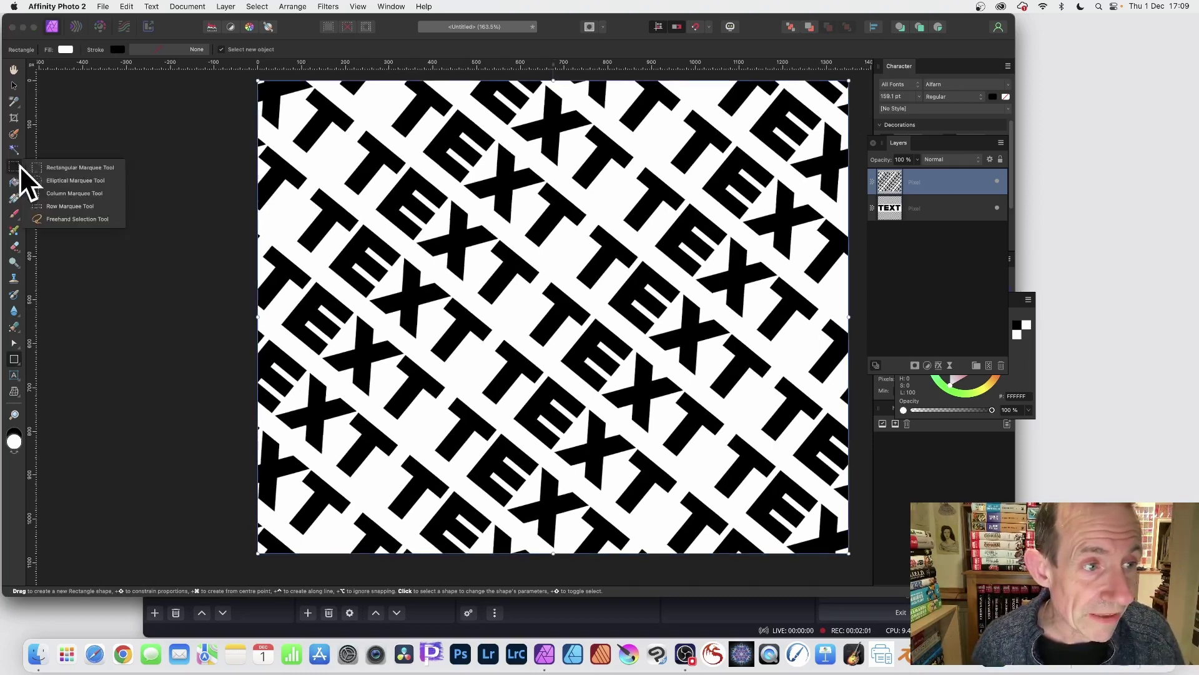
pyautogui.click(66, 167)
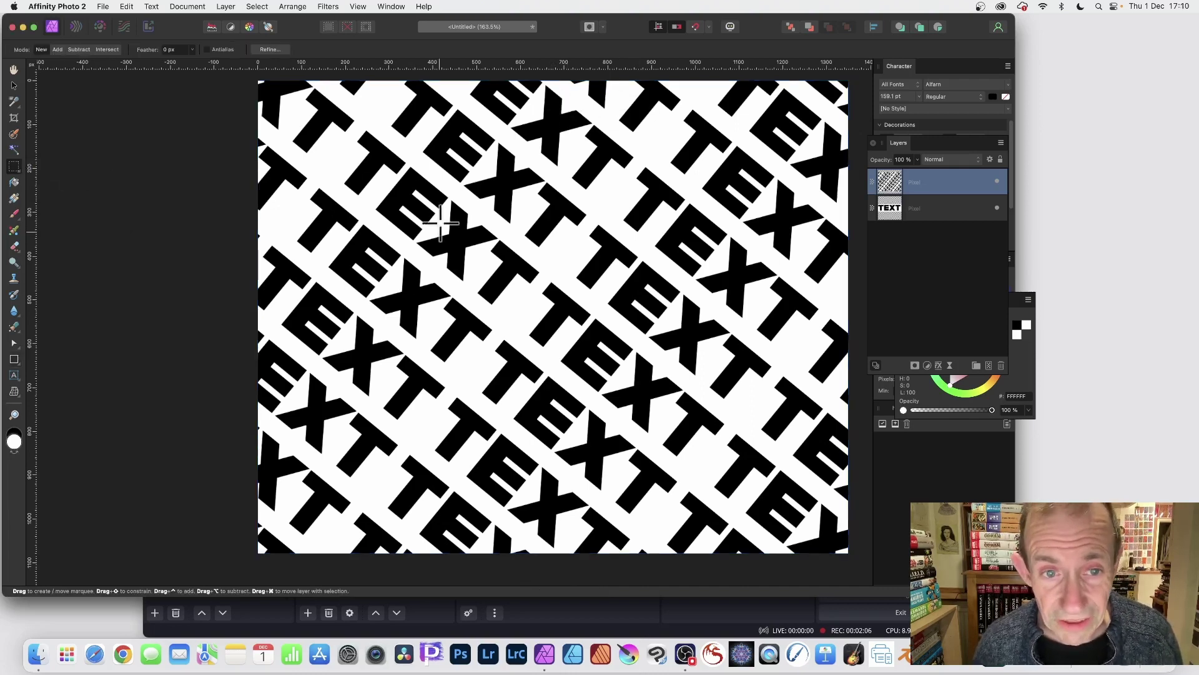
pyautogui.moveTo(430, 188); pyautogui.dragTo(678, 333)
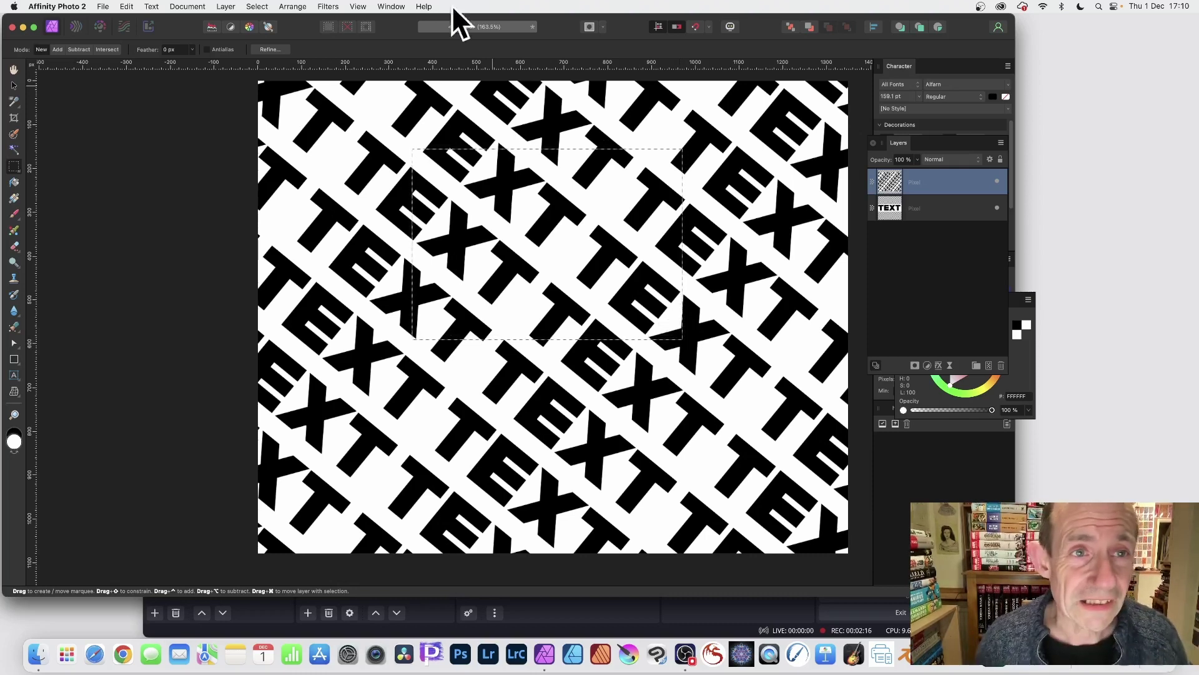
# Start Filters > Distort > Mesh Warp on the TEXT pattern pixel layer
pyautogui.click(328, 6)
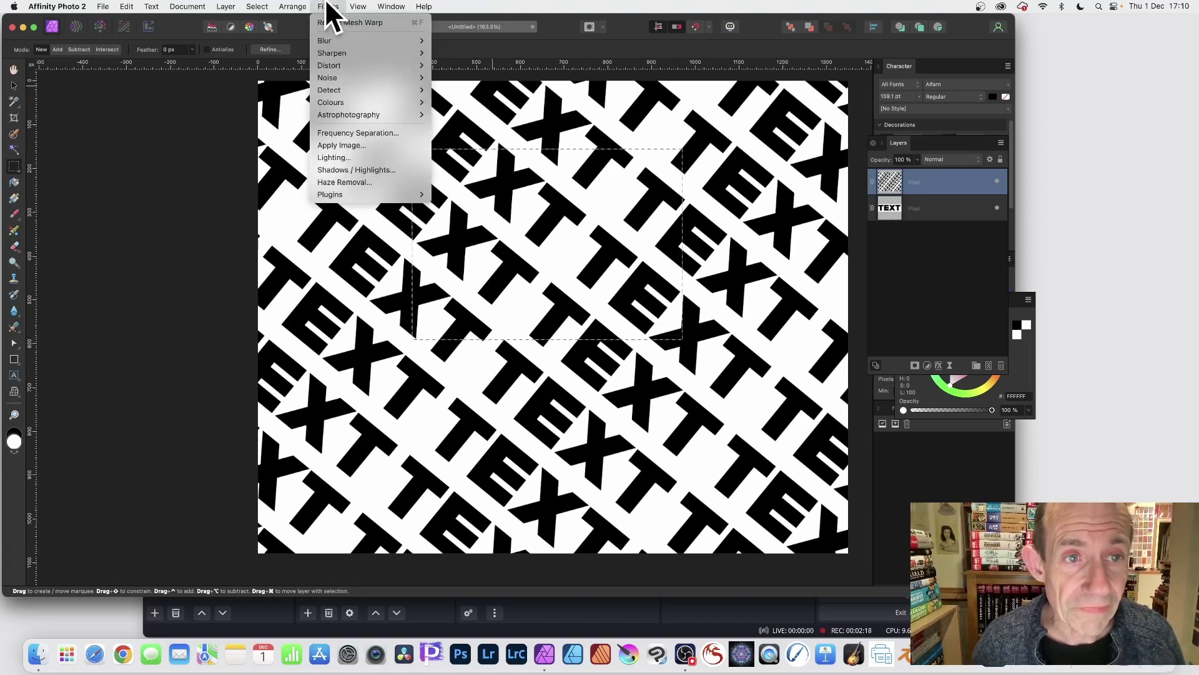
pyautogui.moveTo(328, 67)
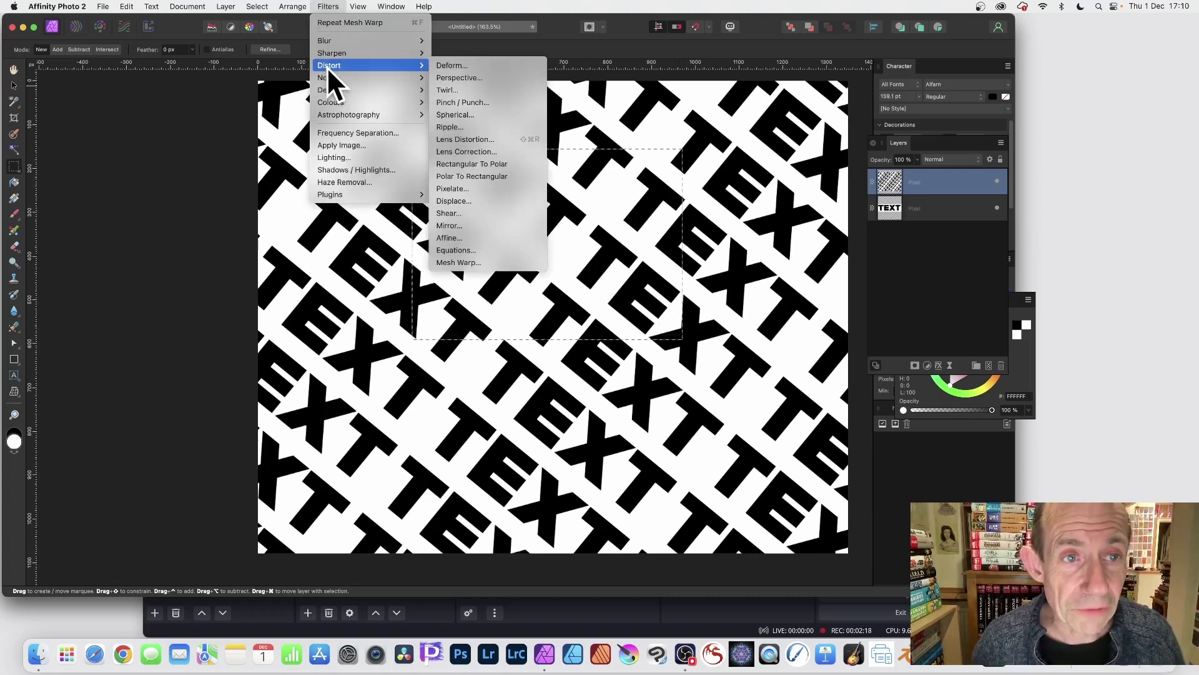
pyautogui.click(466, 262)
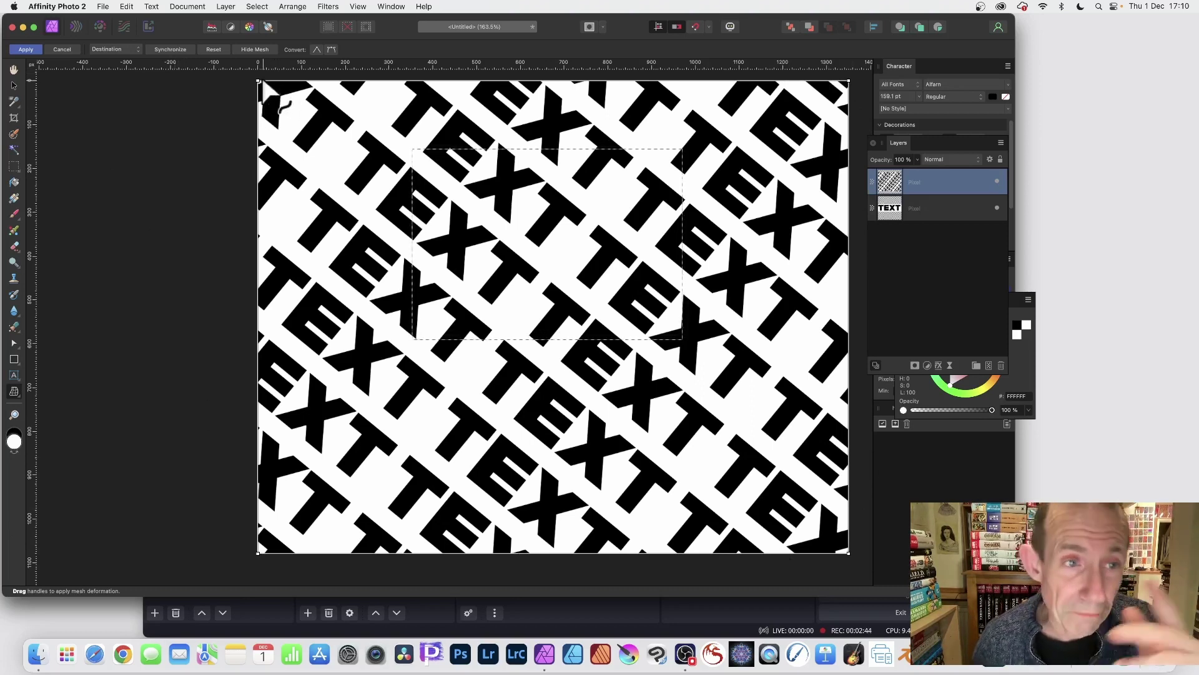
# Pull the four mesh corner handles to swirl the selected TEXT rows, then apply the warp
pyautogui.moveTo(258, 80); pyautogui.dragTo(398, 136)
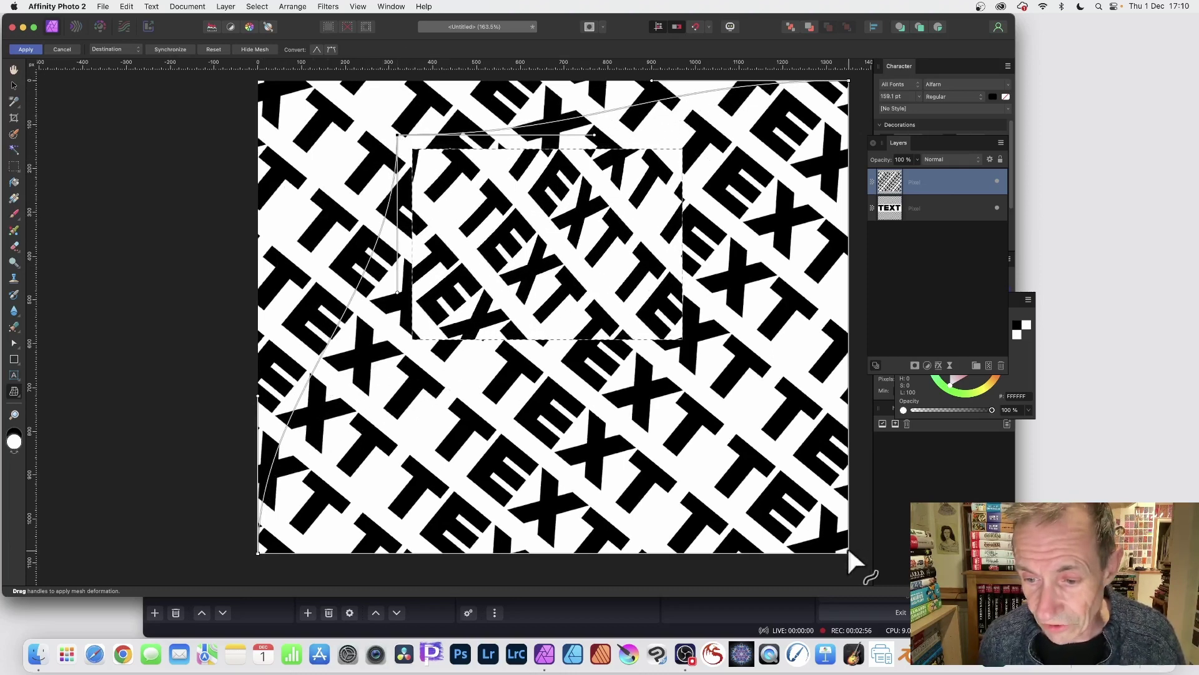
pyautogui.moveTo(849, 552); pyautogui.dragTo(705, 355)
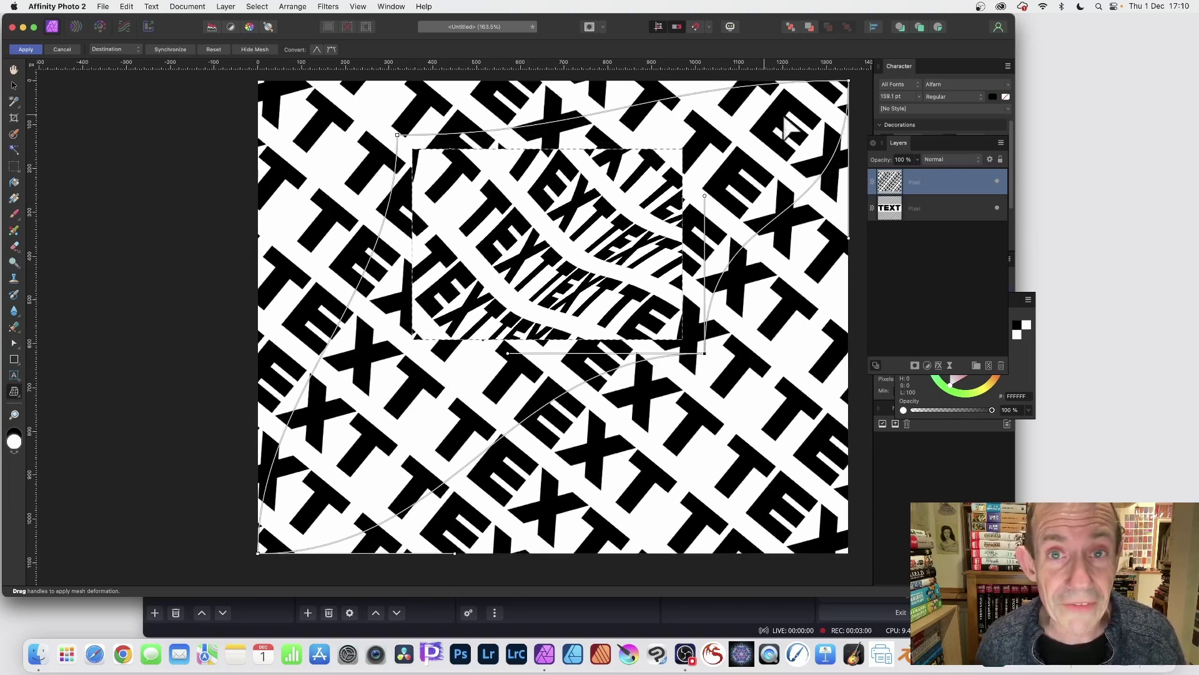
pyautogui.moveTo(848, 80); pyautogui.dragTo(690, 137)
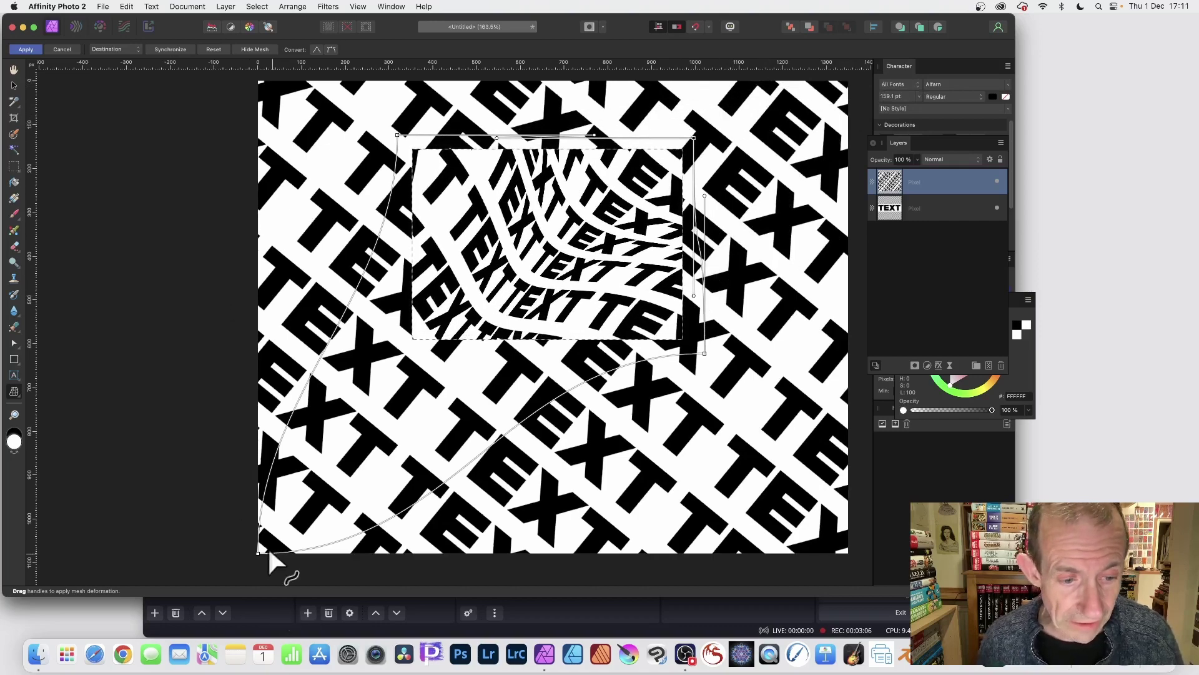
pyautogui.moveTo(258, 552); pyautogui.dragTo(177, 469)
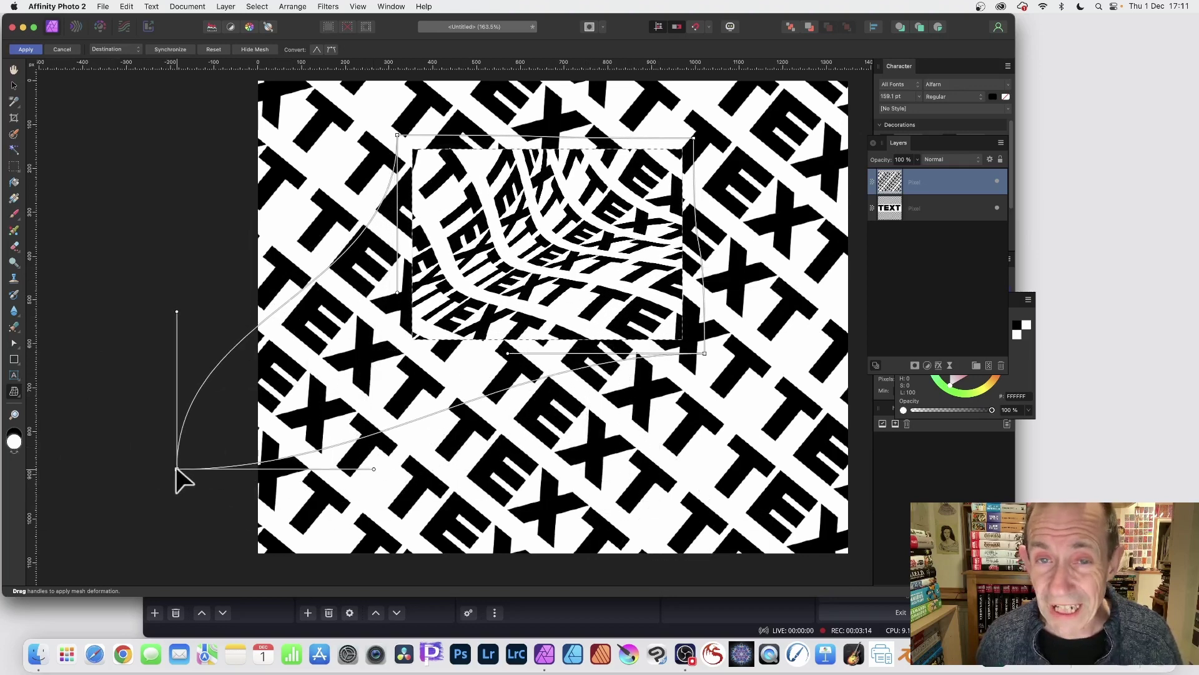
pyautogui.click(30, 49)
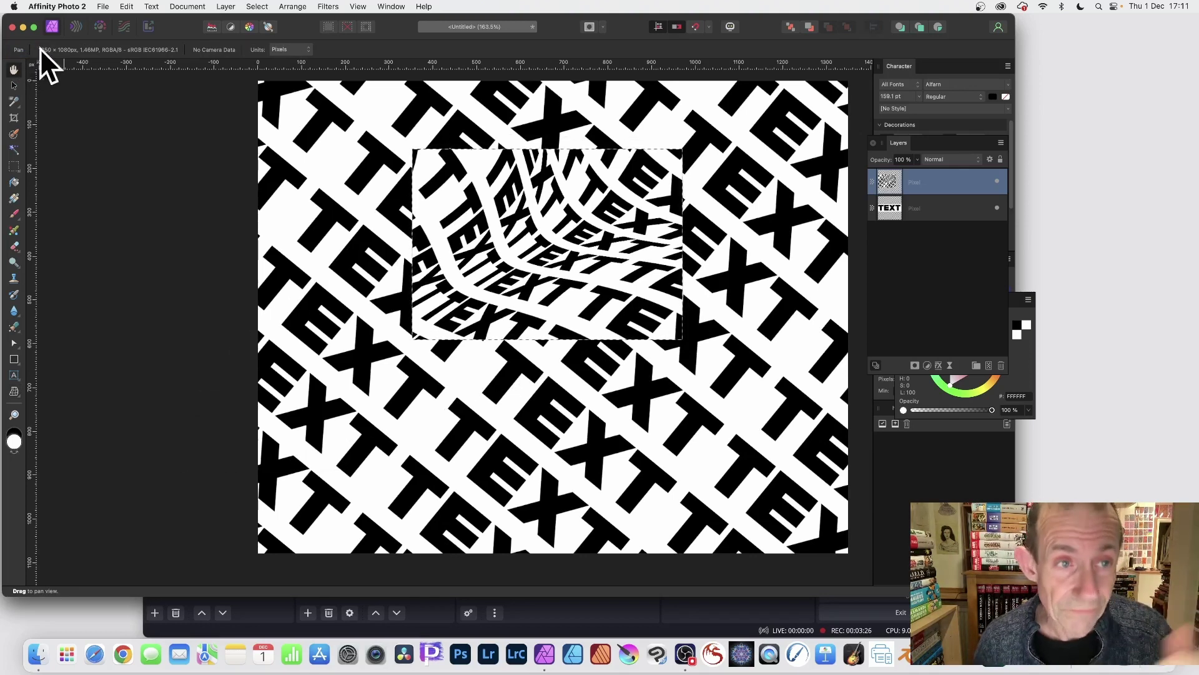
# Create a New Pattern Layer From Selection tiling the warped swirl block
pyautogui.click(257, 6)
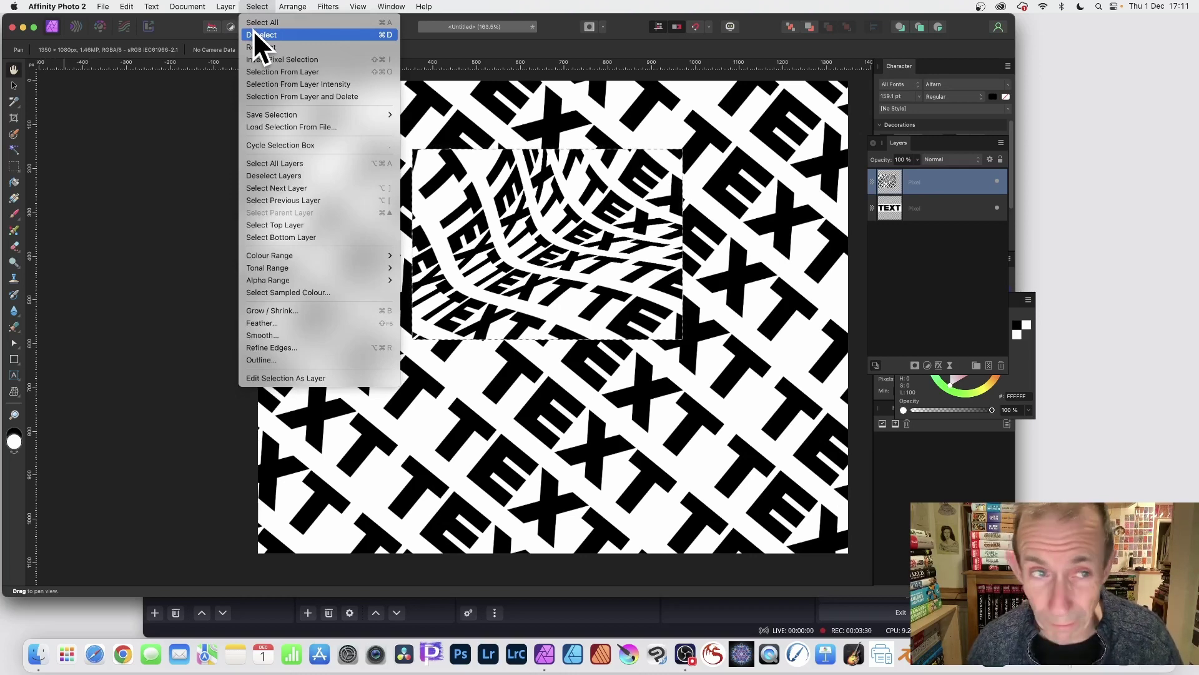
pyautogui.moveTo(230, 14)
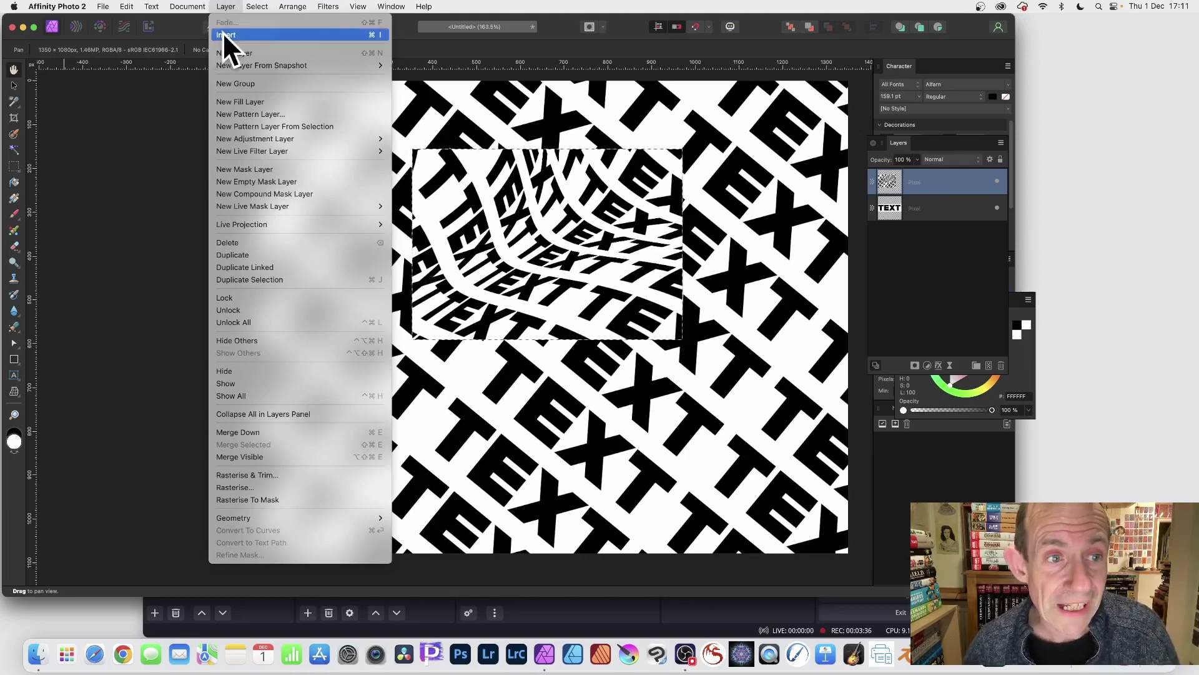
pyautogui.click(279, 126)
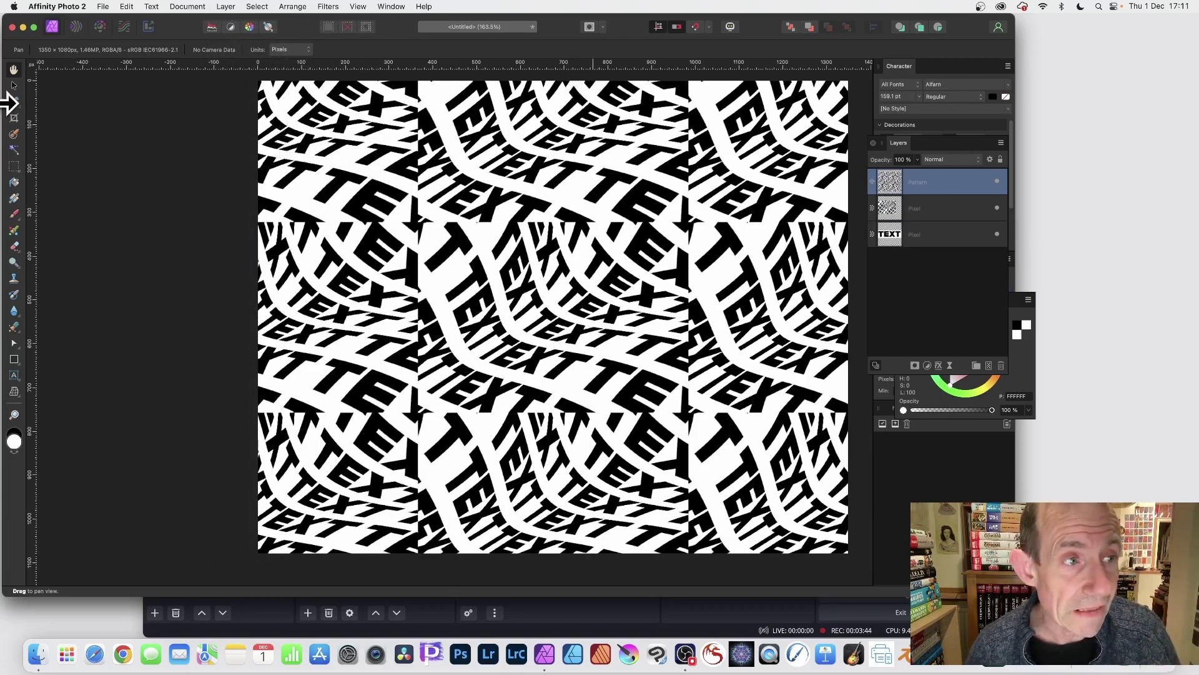
# Turn on Mirror for the Pattern layer's tiles and shrink the tile so the swirl repeats densely
pyautogui.click(14, 86)
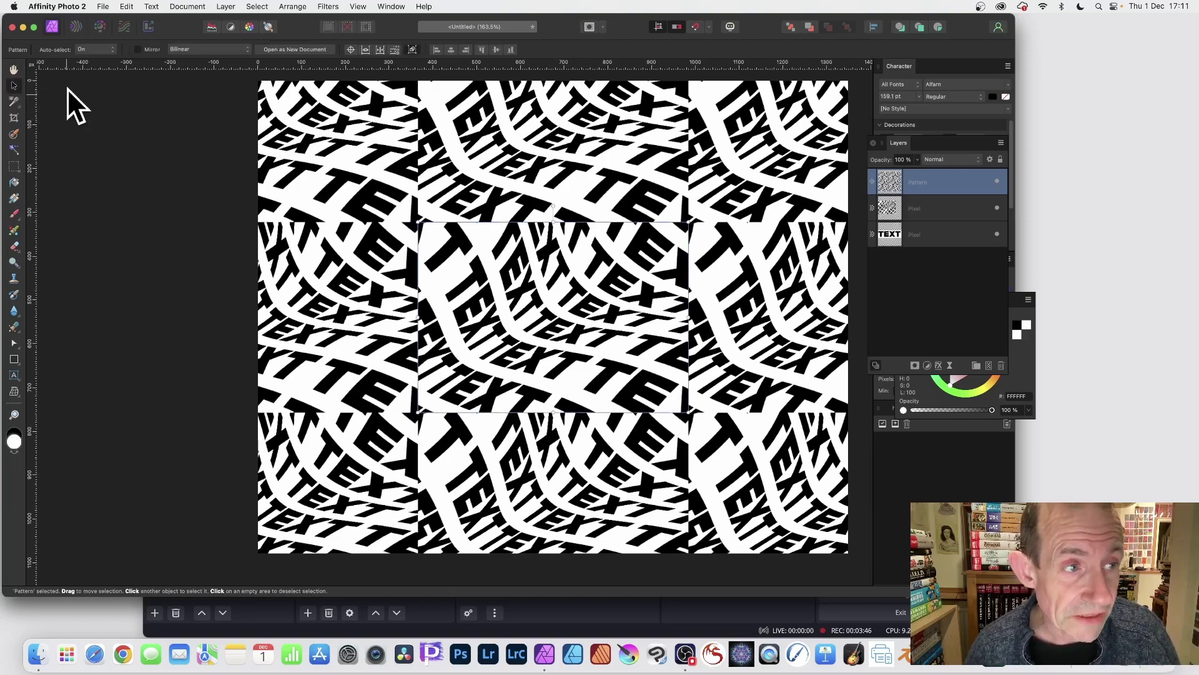
pyautogui.moveTo(417, 223); pyautogui.dragTo(445, 248)
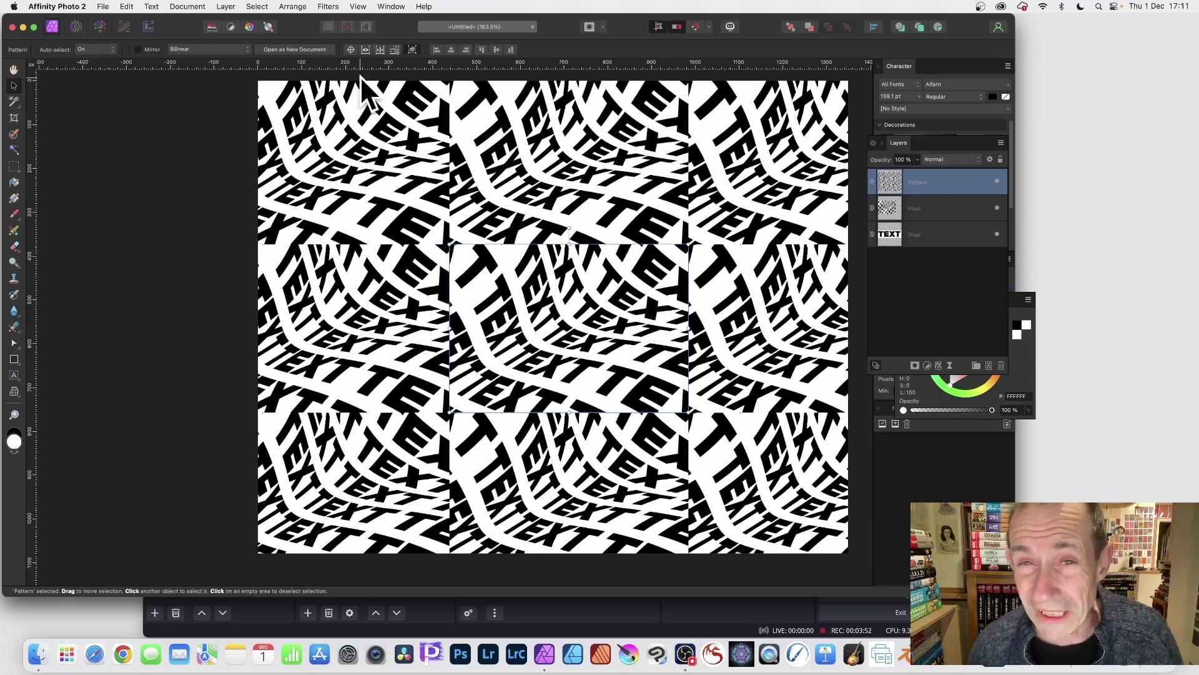
pyautogui.click(138, 49)
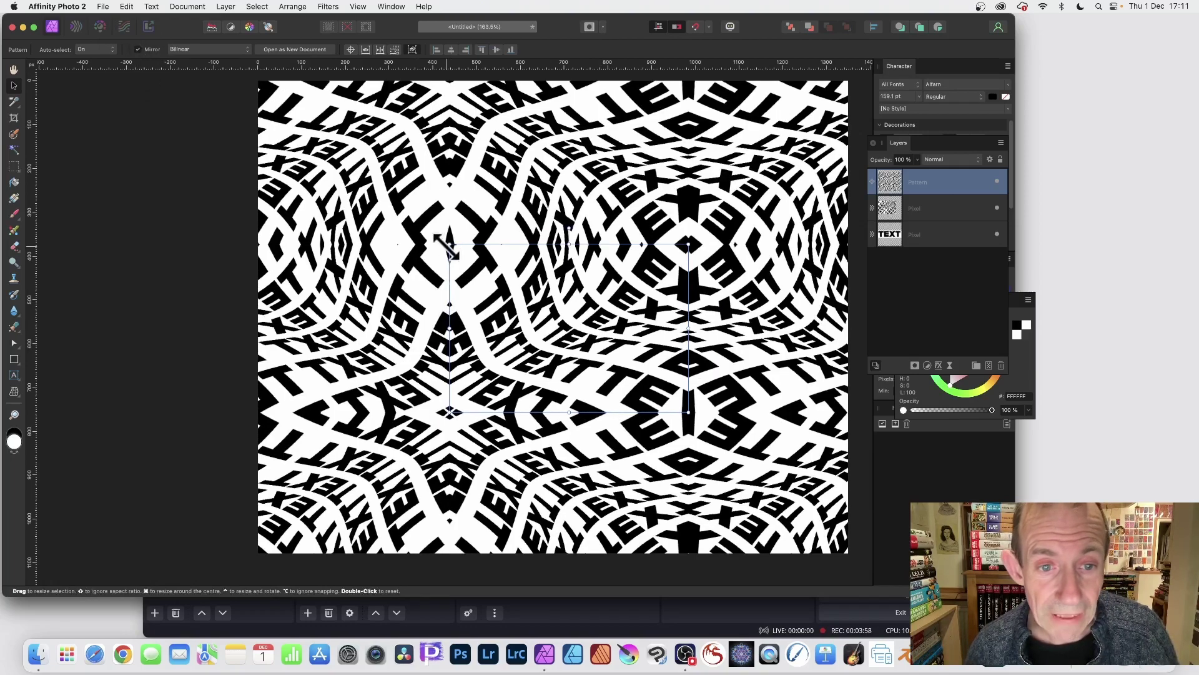
pyautogui.moveTo(450, 244)
pyautogui.mouseDown()
pyautogui.moveTo(517, 268)
pyautogui.moveTo(643, 372)
pyautogui.moveTo(462, 215)
pyautogui.moveTo(509, 269)
pyautogui.moveTo(490, 236)
pyautogui.moveTo(669, 343)
pyautogui.moveTo(476, 236)
pyautogui.moveTo(481, 147)
pyautogui.moveTo(503, 231)
pyautogui.moveTo(505, 195)
pyautogui.moveTo(938, 194)
pyautogui.mouseUp()
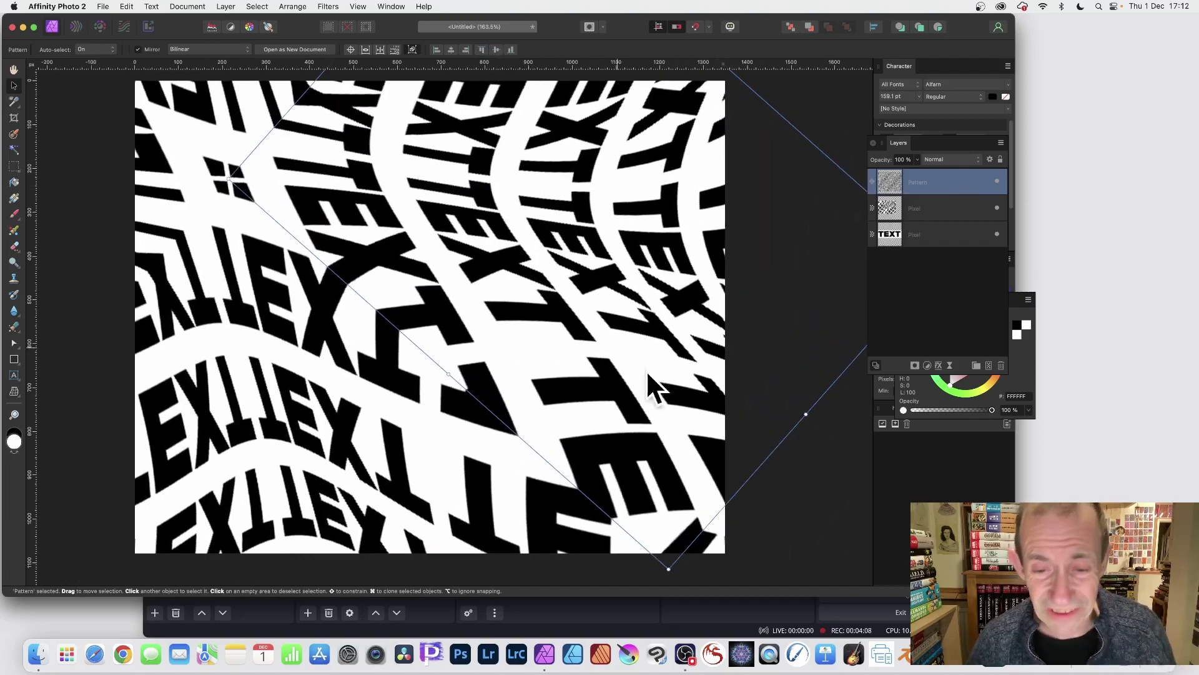
pyautogui.moveTo(669, 568); pyautogui.dragTo(362, 236)
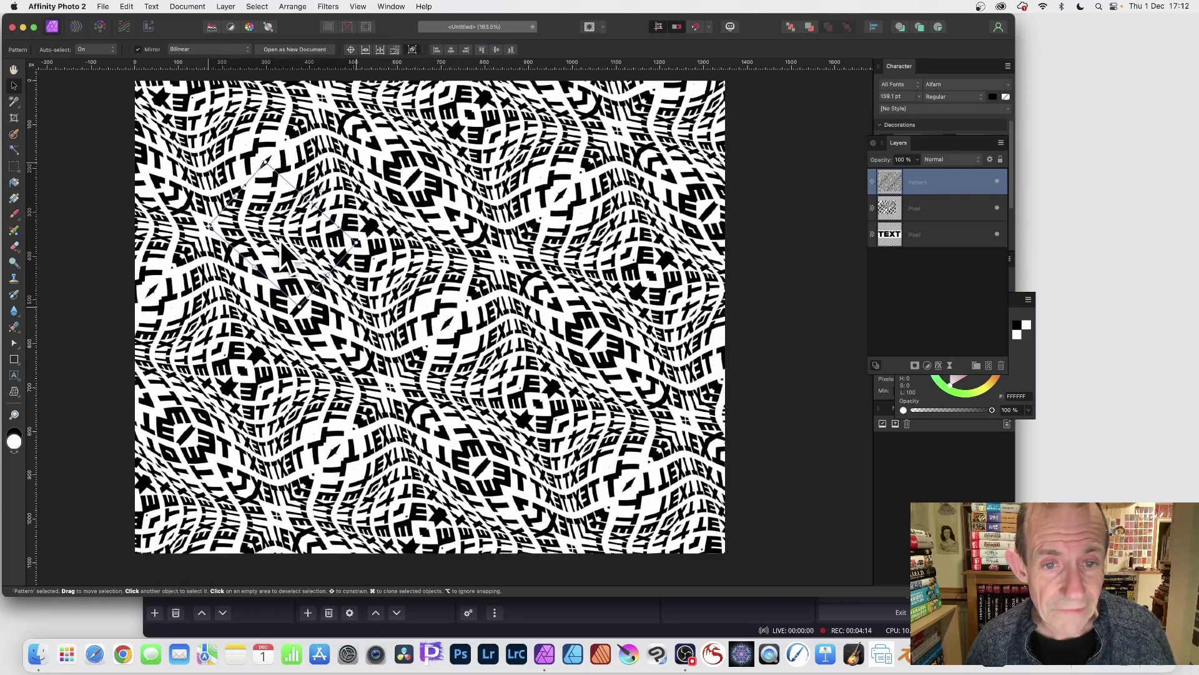